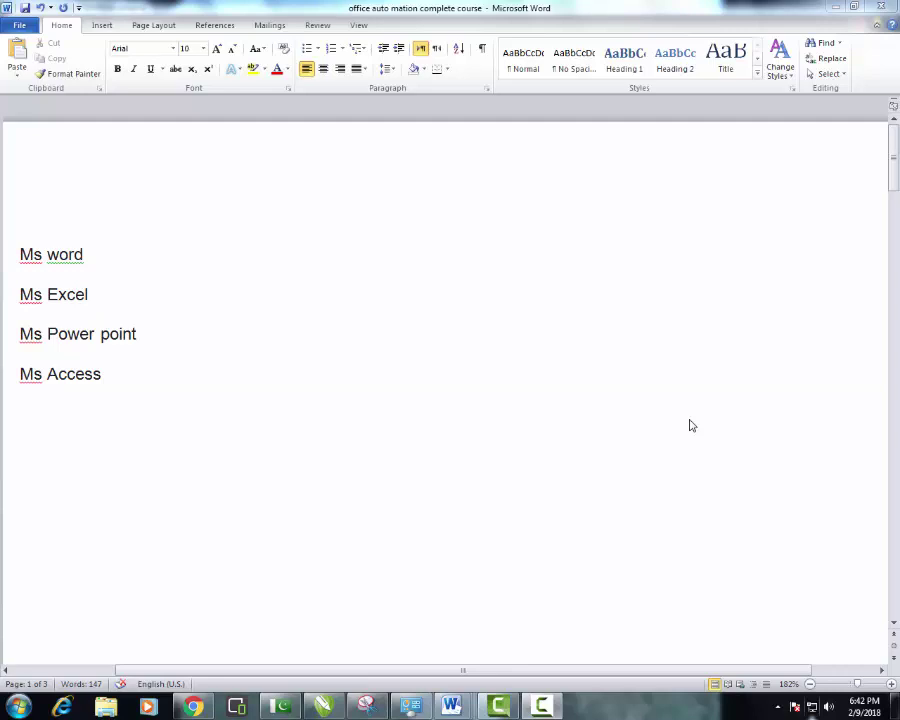
Insert the lines "1989" and "Word" above the first "Ms word" entry.
left_click(24, 252)
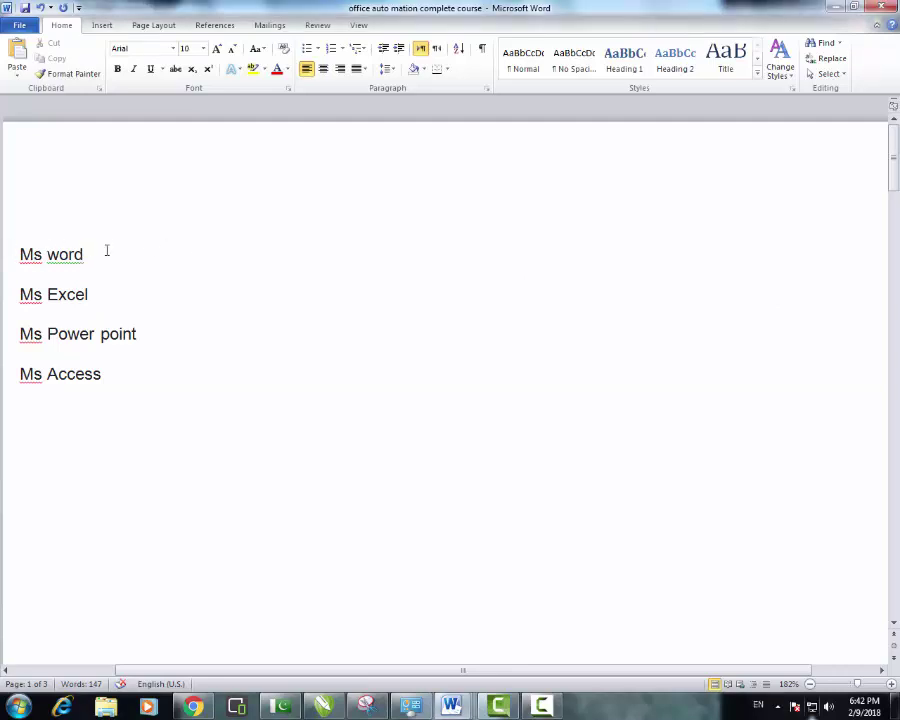
key("Return")
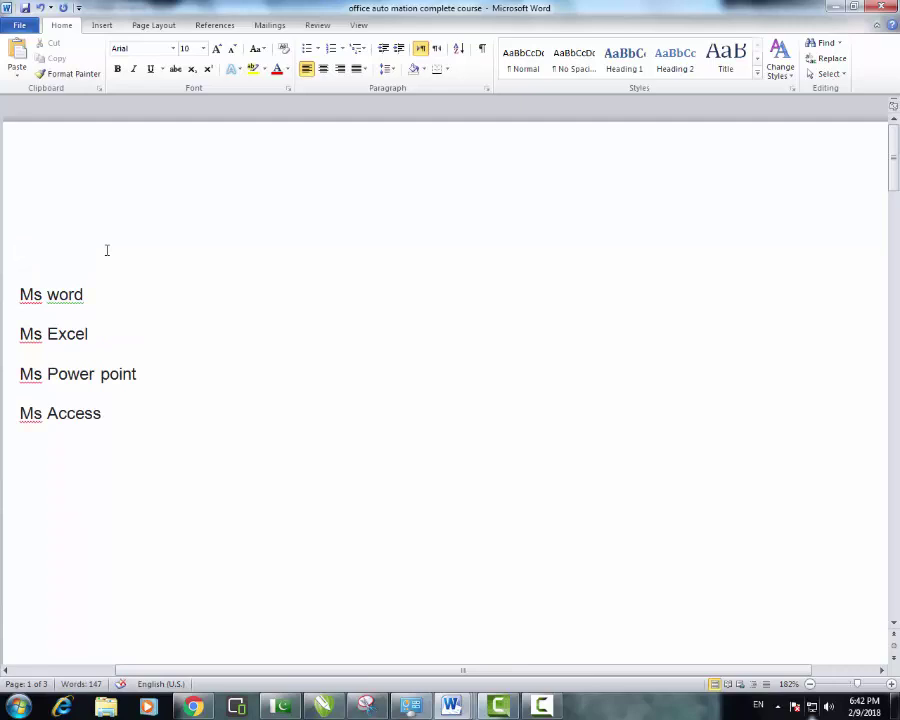
type("1989")
key("Return")
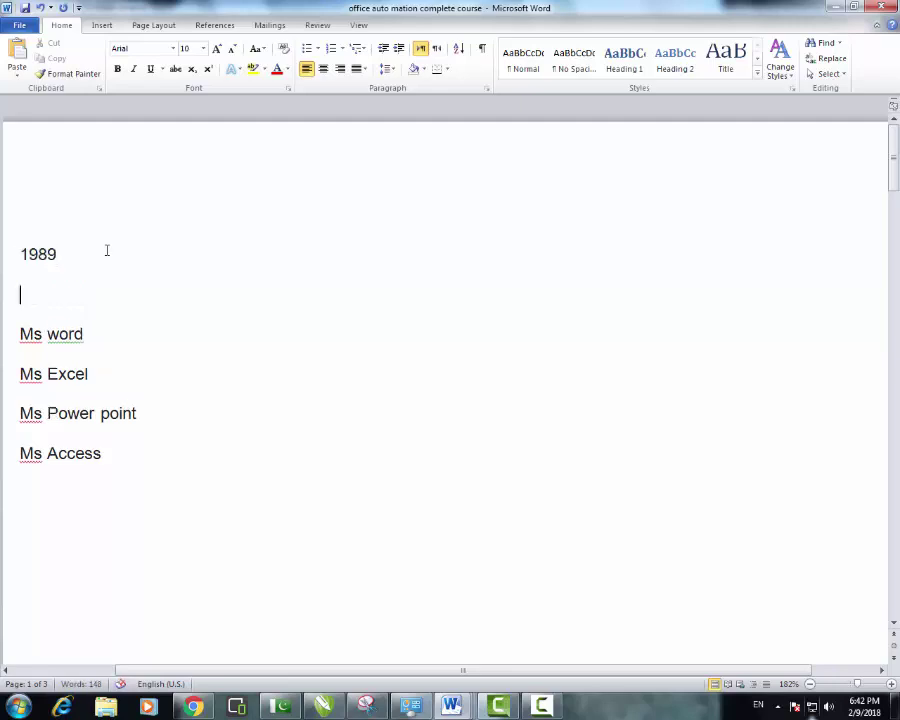
type("word")
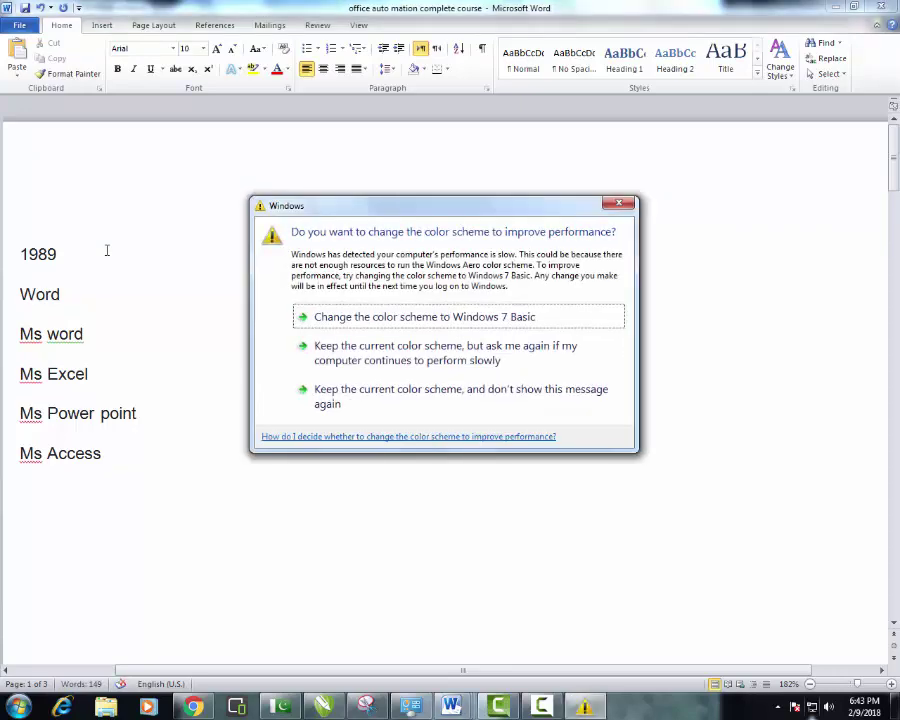
Dismiss the Windows color scheme prompt without choosing an option.
left_click(262, 206)
left_click(660, 231)
left_click(619, 203)
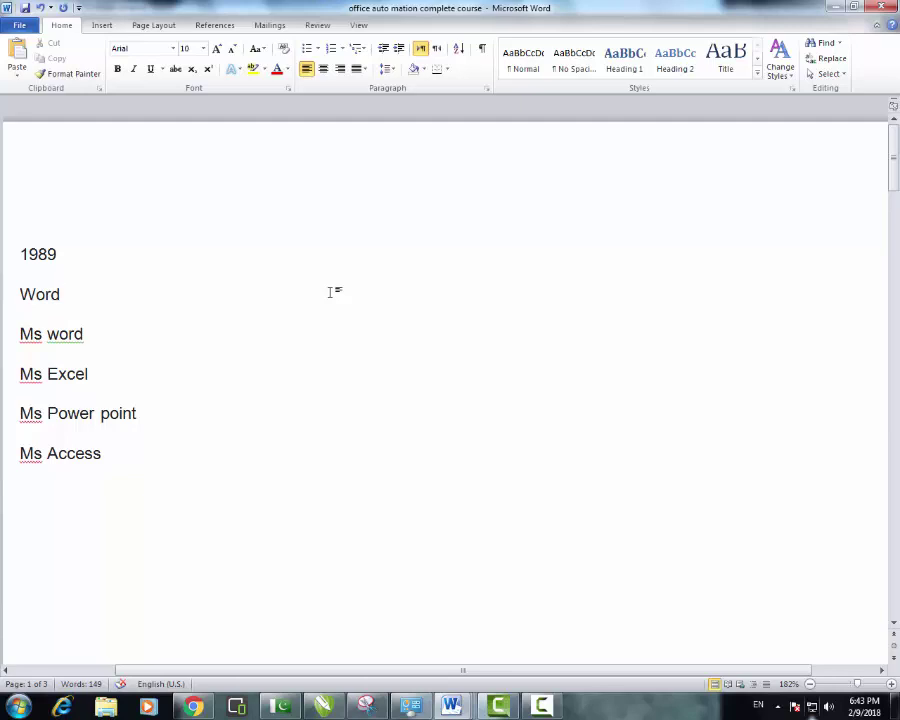
Add the line "Word perfect" between "Word" and "Ms word".
key("Up")
key("Down")
key("Return")
key("Up")
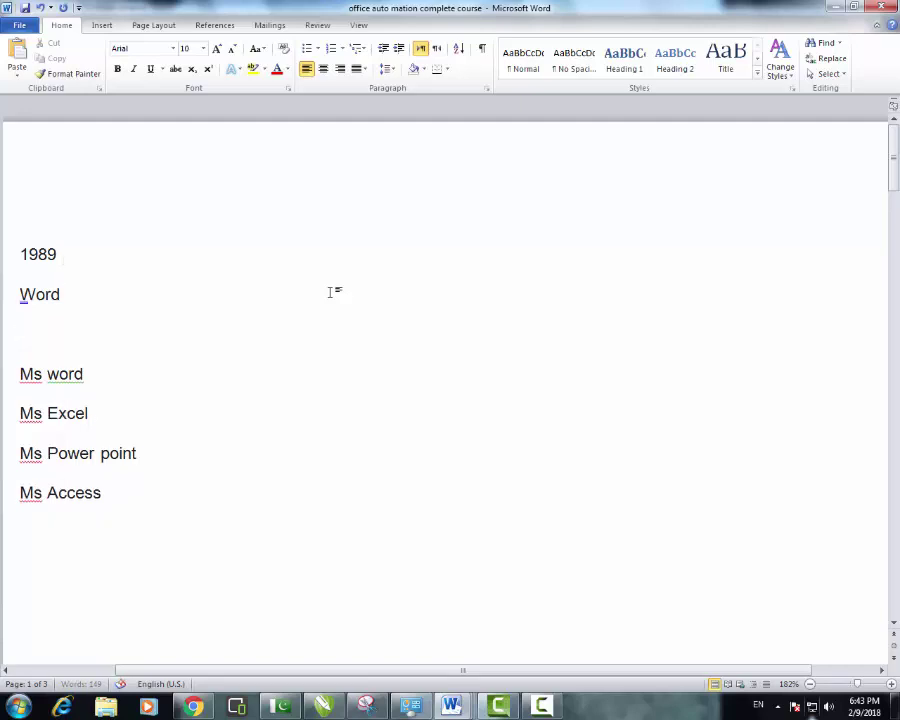
key("Down")
type("word perfect")
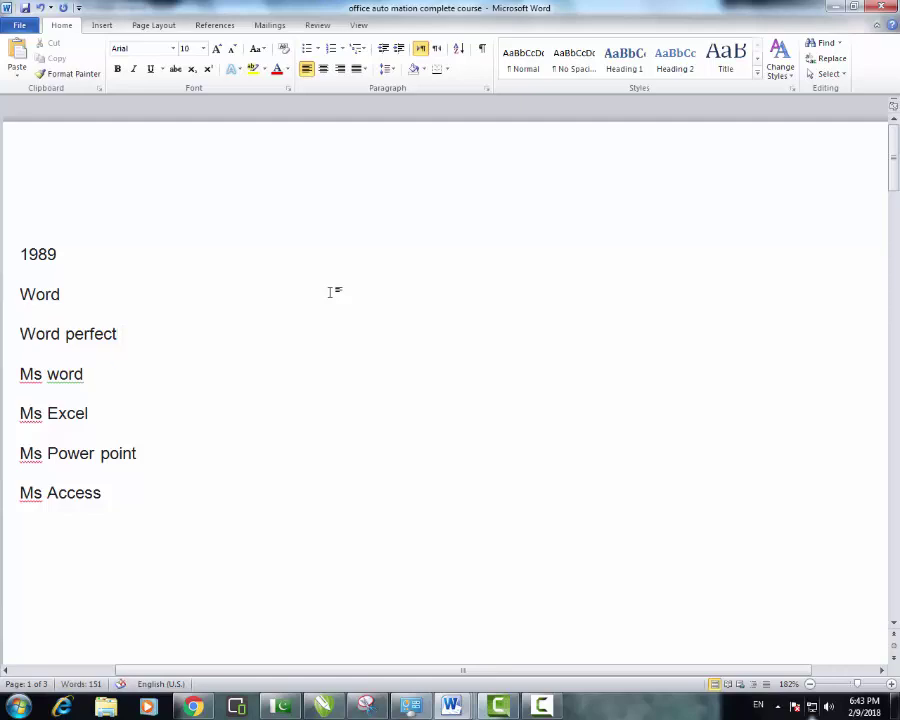
key("shift+Left")
key("shift+Left")
key("shift+Left")
key("shift+Left")
key("shift+Left")
key("shift+Left")
key("shift+Left")
key("shift+Left")
key("shift+Left")
key("shift+Left")
key("shift+Left")
key("shift+Left")
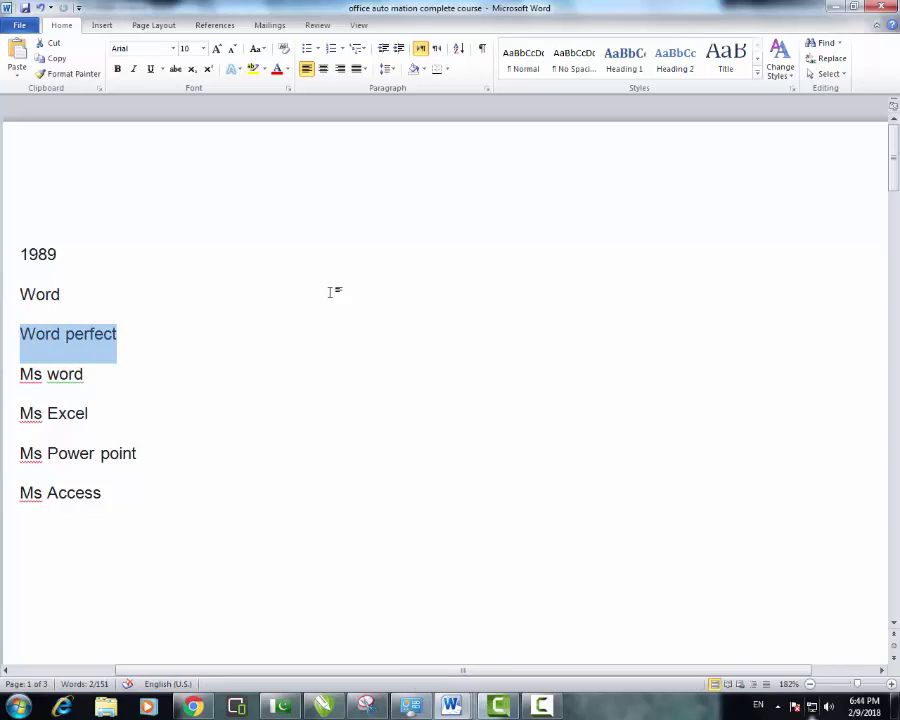
Append the version numbers "1 2 3 4" to the "Word" line below "1989".
key("Up")
key("Right")
key("Right")
key("Right")
key("Right")
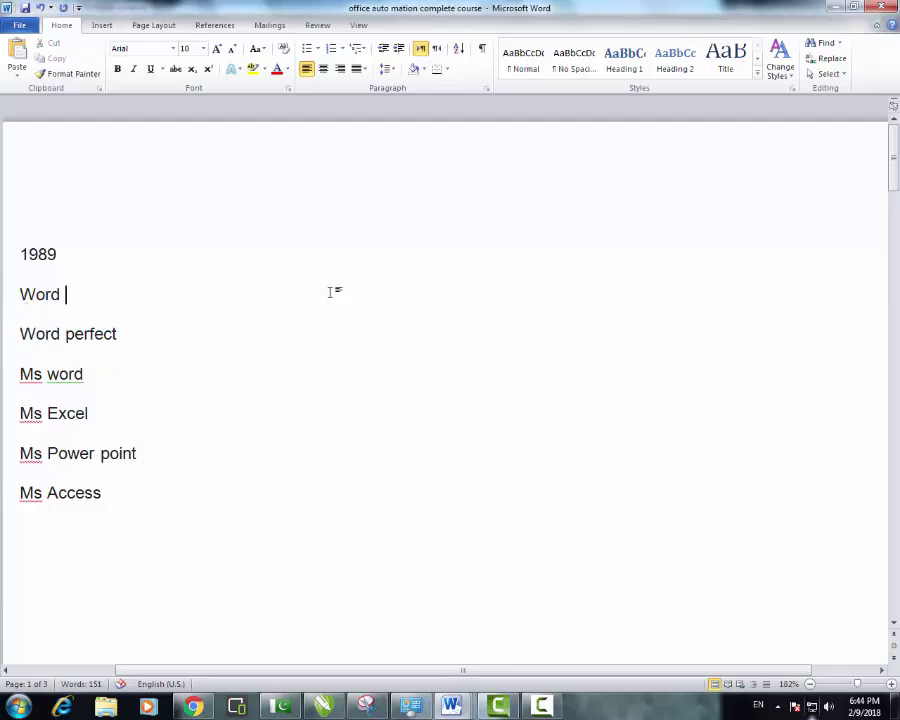
type("1 2 3 4")
Add the line "Office 97" below "Ms word" and start an empty line after it.
left_click(106, 377)
key("Return")
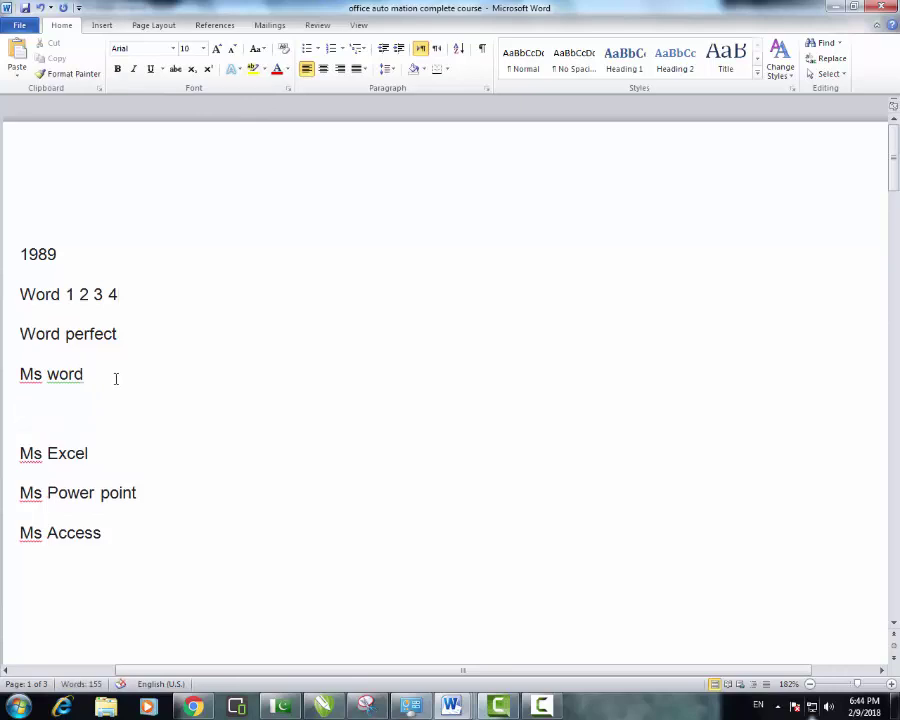
type("offic")
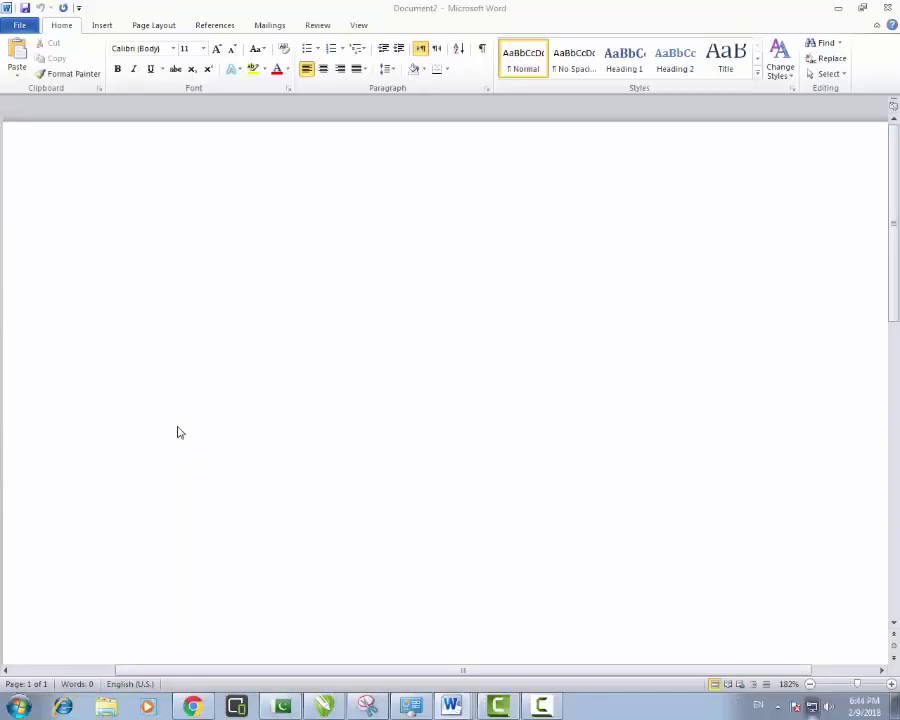
type("e ")
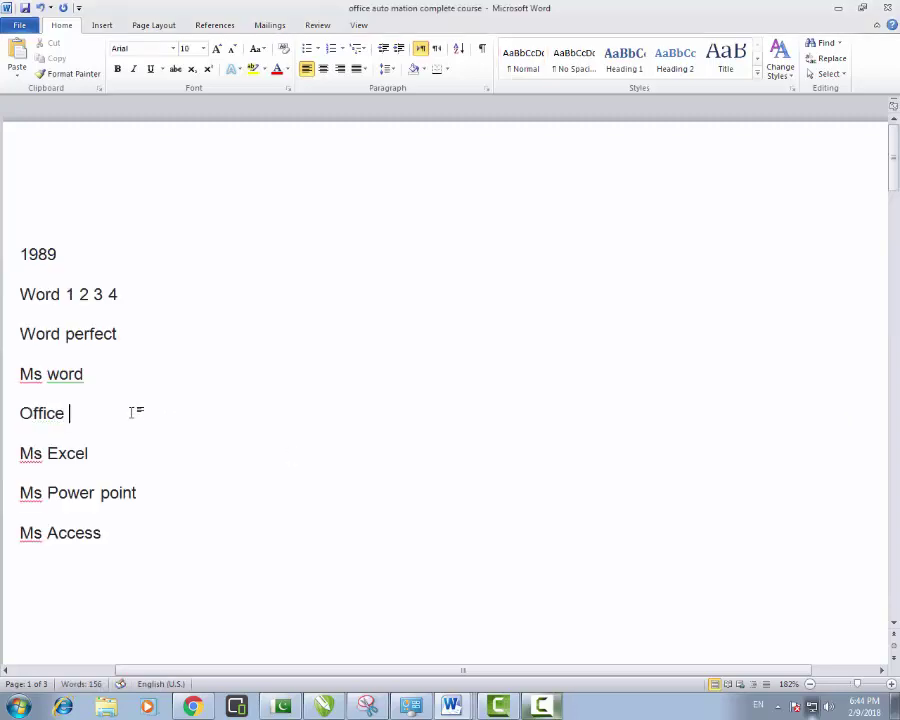
type("97")
key("Return")
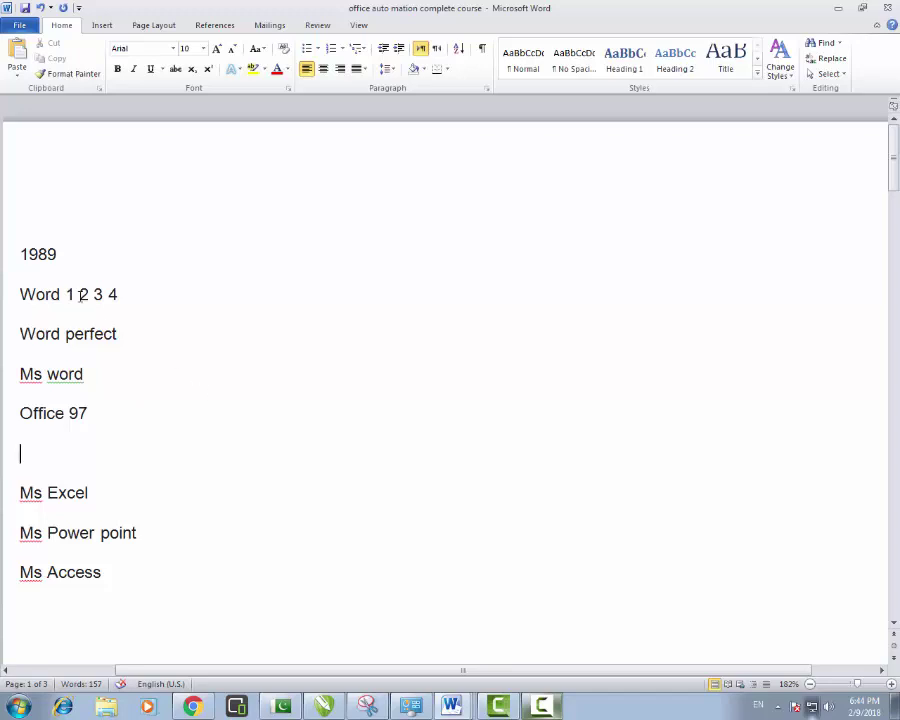
left_click(100, 416)
left_click_drag(100, 416, 20, 413)
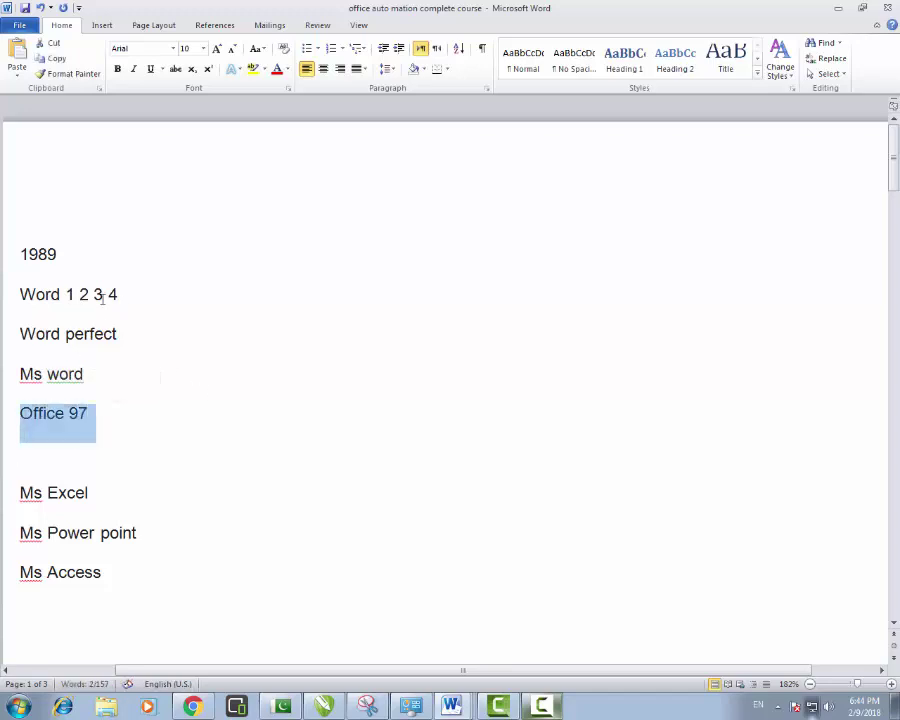
left_click(64, 294)
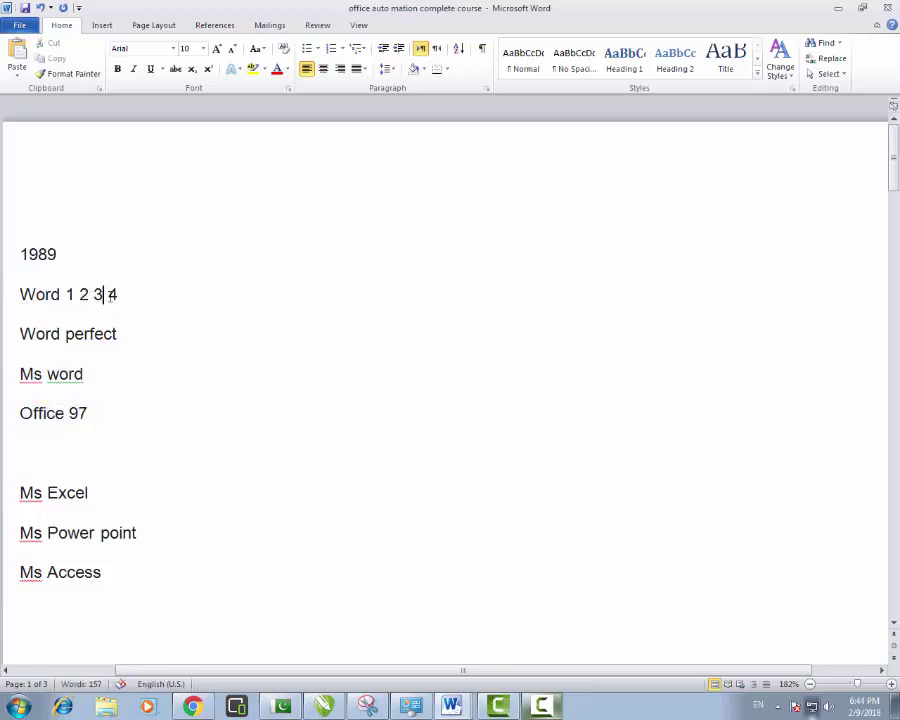
left_click(135, 297)
Enter "MS word" on the empty line below "Office 97".
left_click(108, 432)
key("Down")
type("W")
key("BackSpace")
type("MS word")
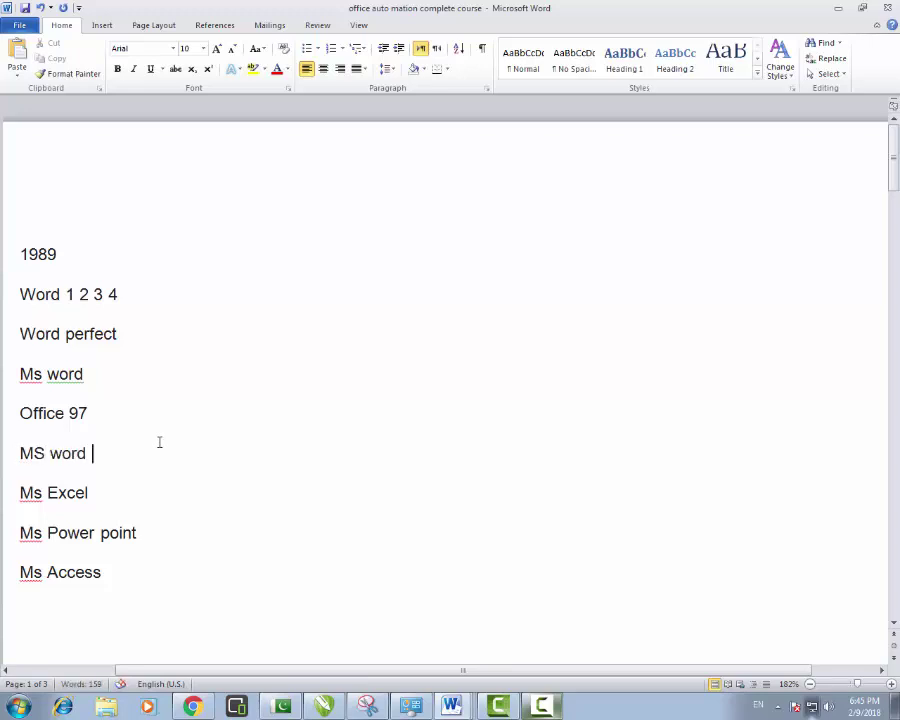
left_click_drag(18, 413, 116, 413)
left_click(94, 441)
scroll(94, 443, "down", 2)
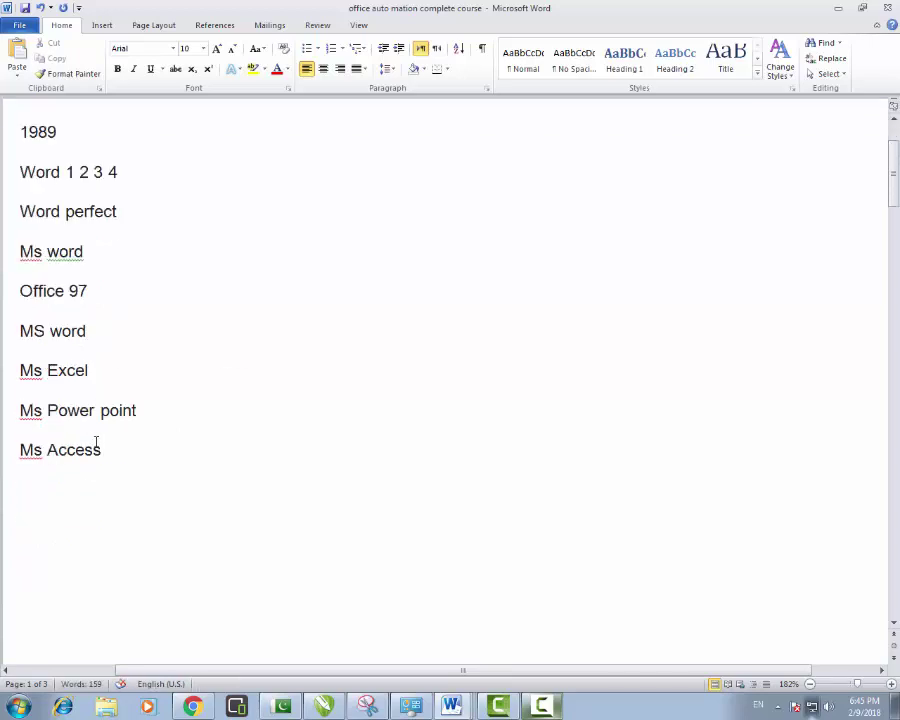
left_click(61, 331)
left_click(75, 370)
left_click(128, 410)
Add the line "Builder" below "Ms Access".
left_click(122, 452)
type("\\")
key("Return")
key("BackSpace")
key("BackSpace")
key("Return")
type("Builder")
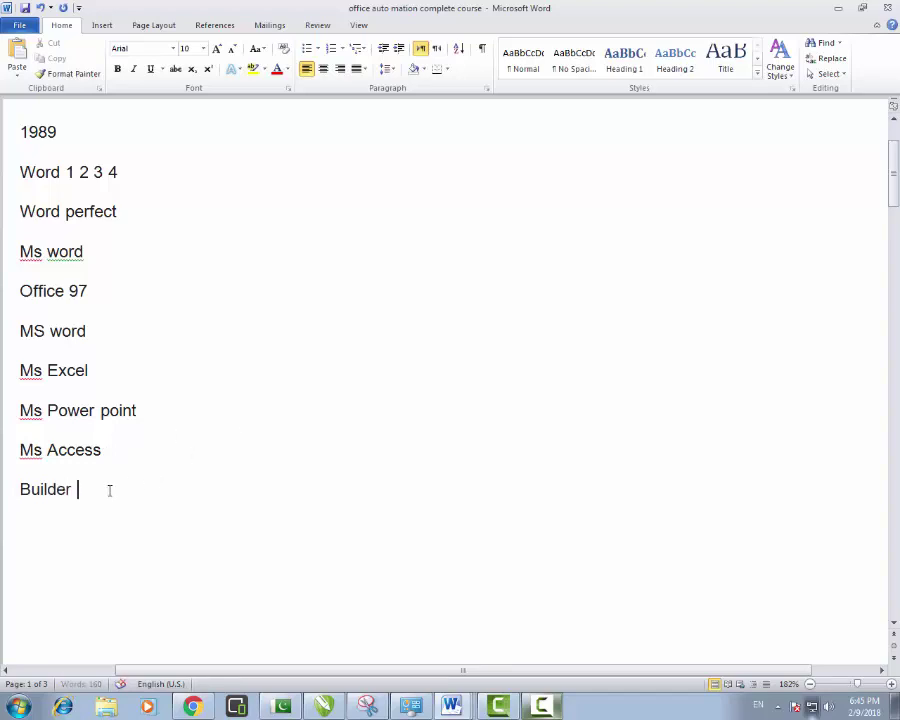
left_click_drag(108, 487, 19, 352)
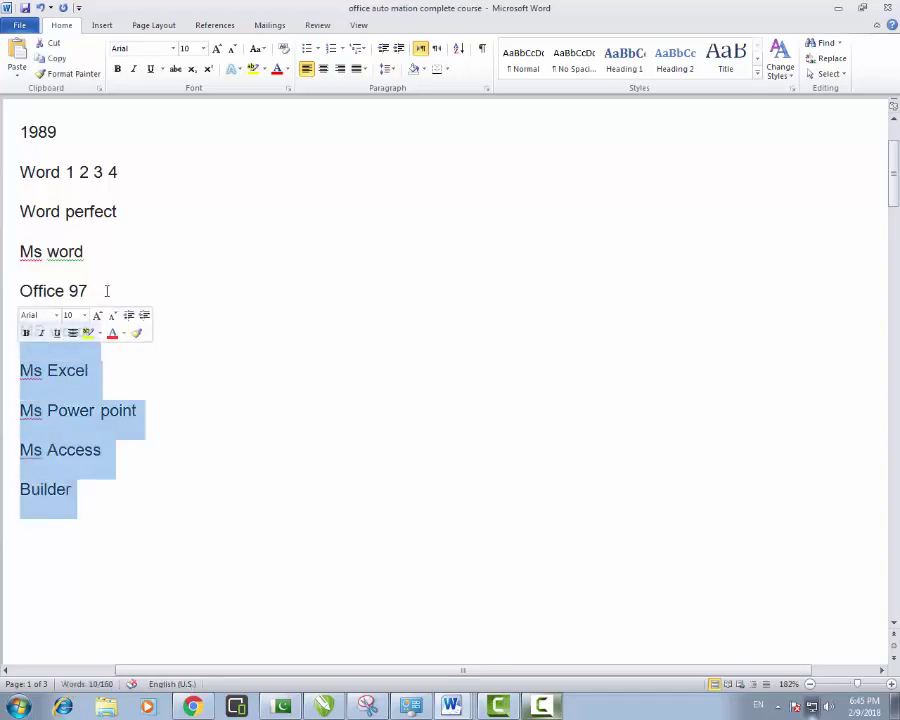
left_click_drag(216, 290, 19, 291)
left_click_drag(76, 488, 19, 322)
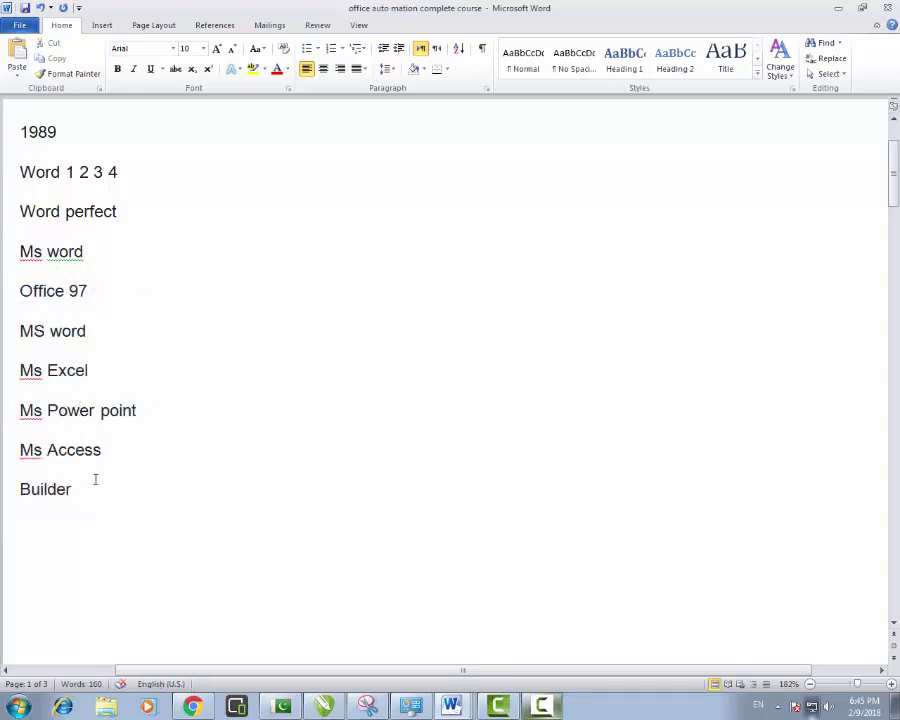
left_click_drag(94, 482, 11, 317)
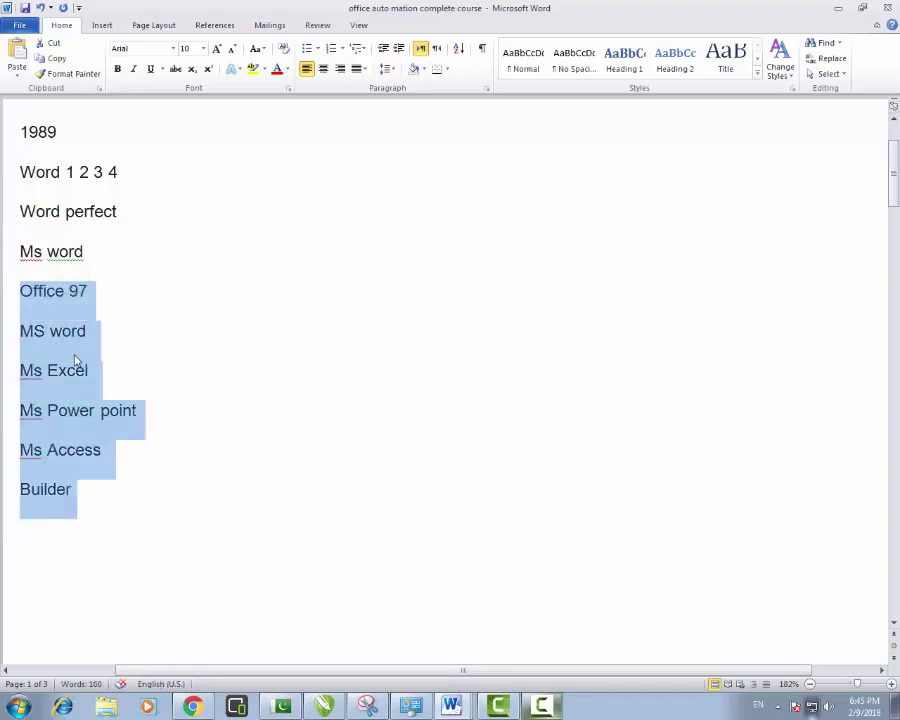
left_click(122, 211)
left_click_drag(122, 211, 40, 210)
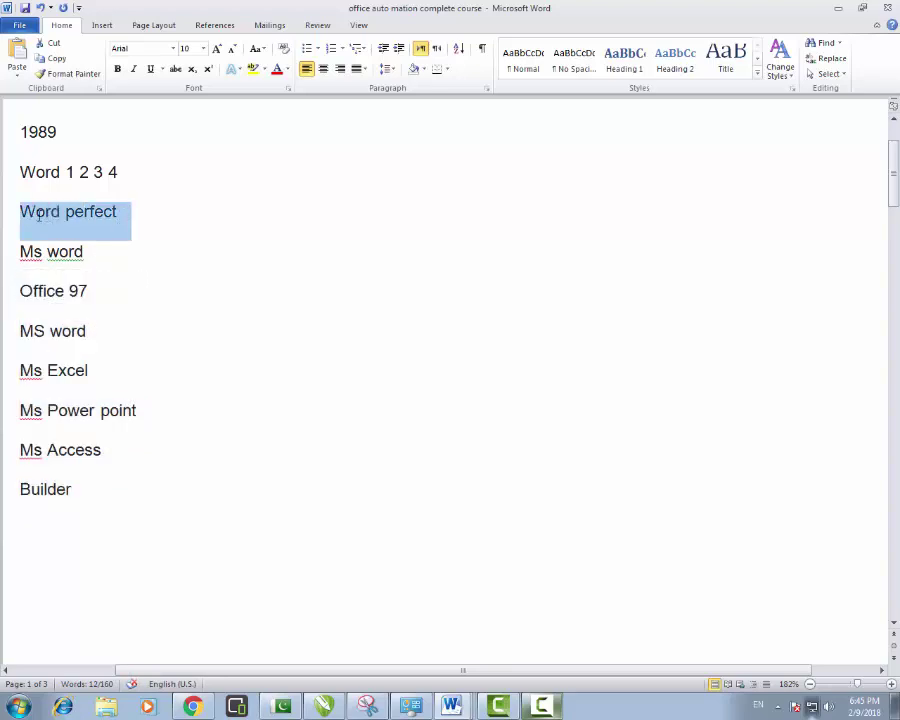
left_click(85, 497)
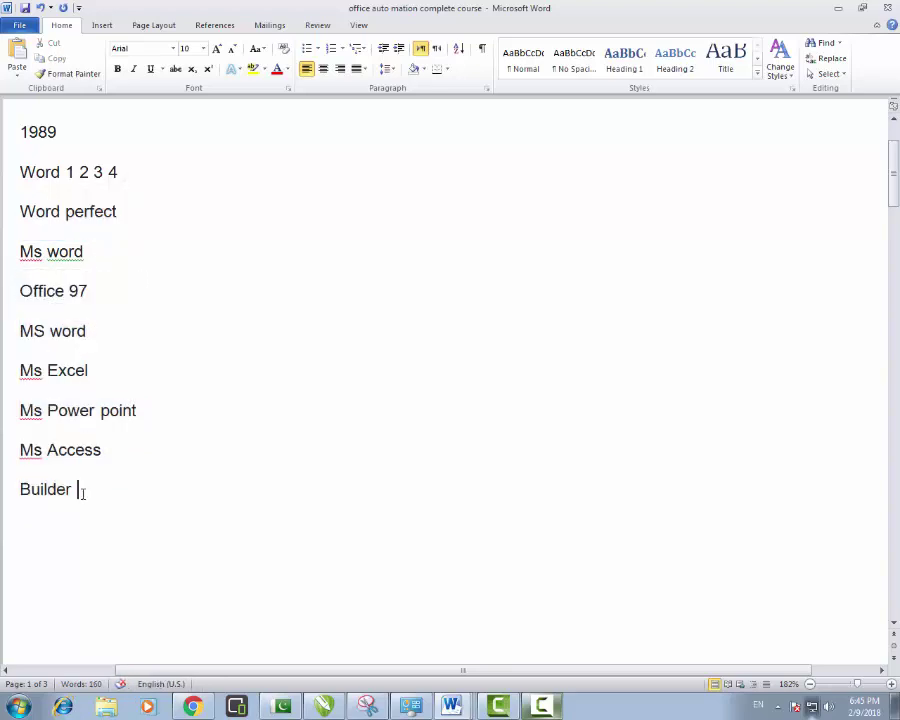
left_click_drag(80, 486, 34, 350)
Start an empty line below "Builder".
left_click(96, 487)
key("Return")
left_click_drag(127, 216, 55, 220)
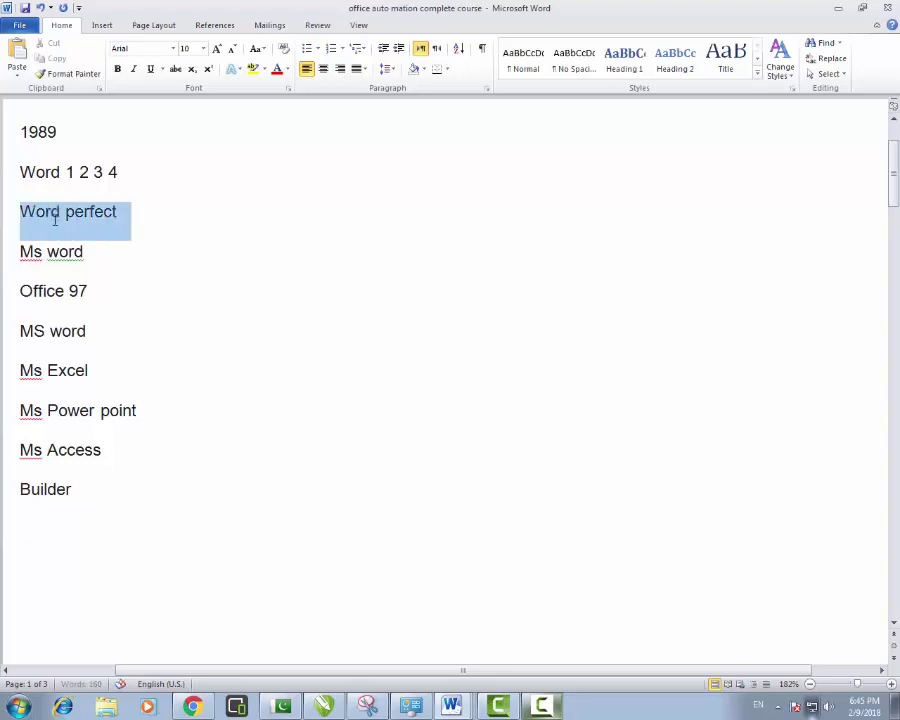
left_click(88, 495)
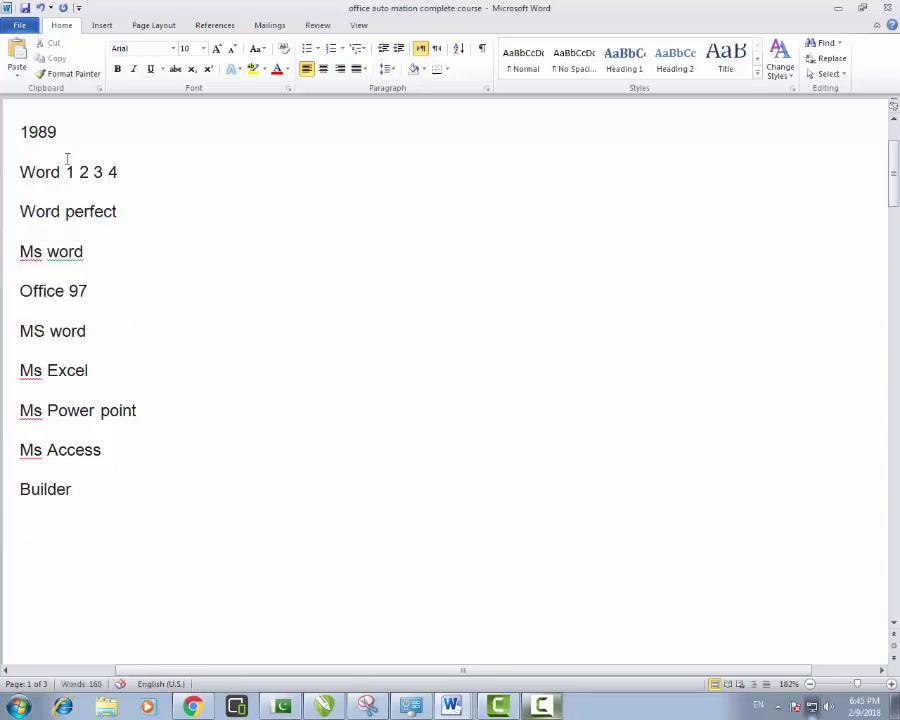
left_click(125, 172)
left_click(88, 291)
left_click(72, 514)
left_click(57, 527)
left_click_drag(40, 528, 2, 298)
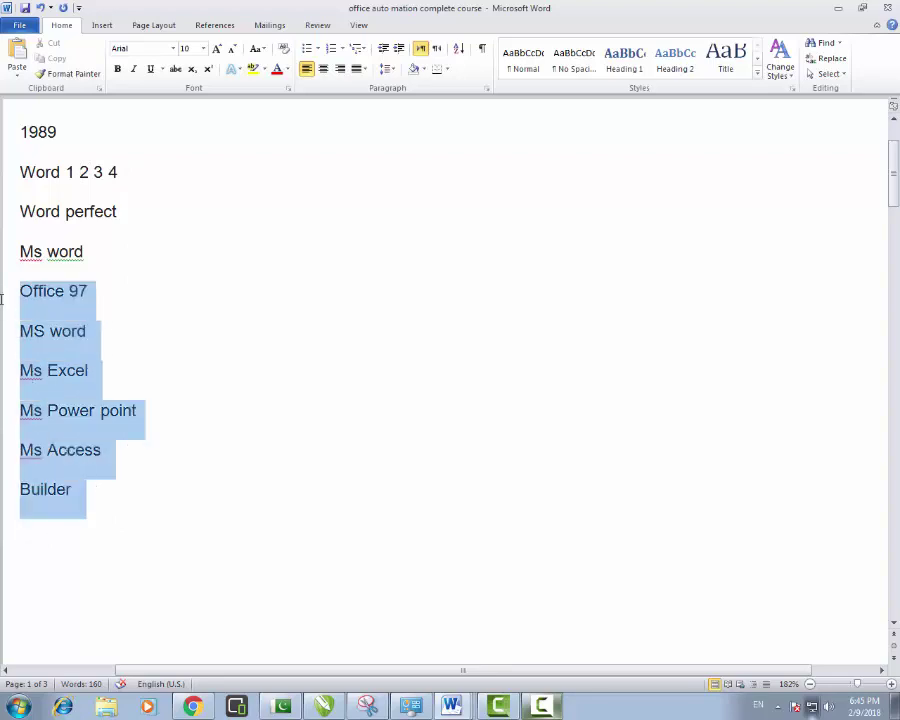
Enter "Office 2000" on the empty line below "Builder" and add "Front page" on the line after it.
left_click(52, 527)
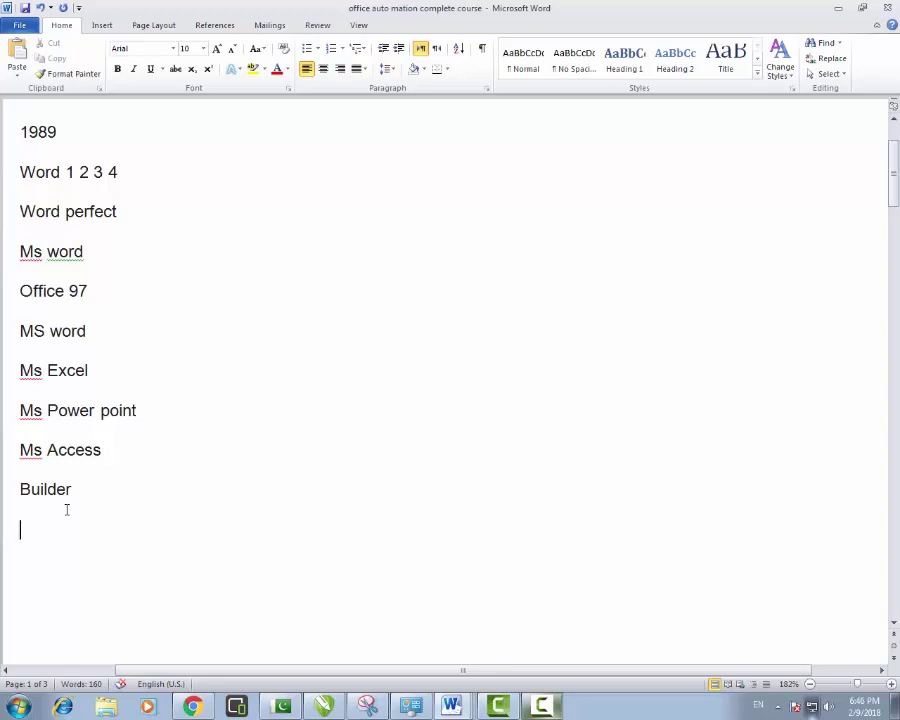
type("office 2000")
left_click_drag(76, 485, 24, 334)
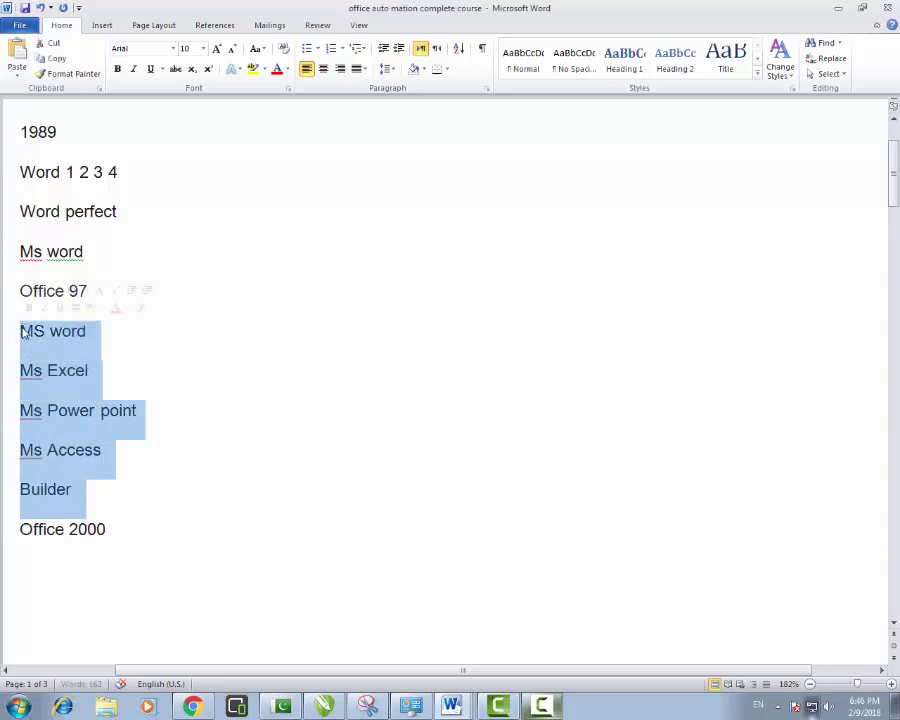
triple_click(76, 292)
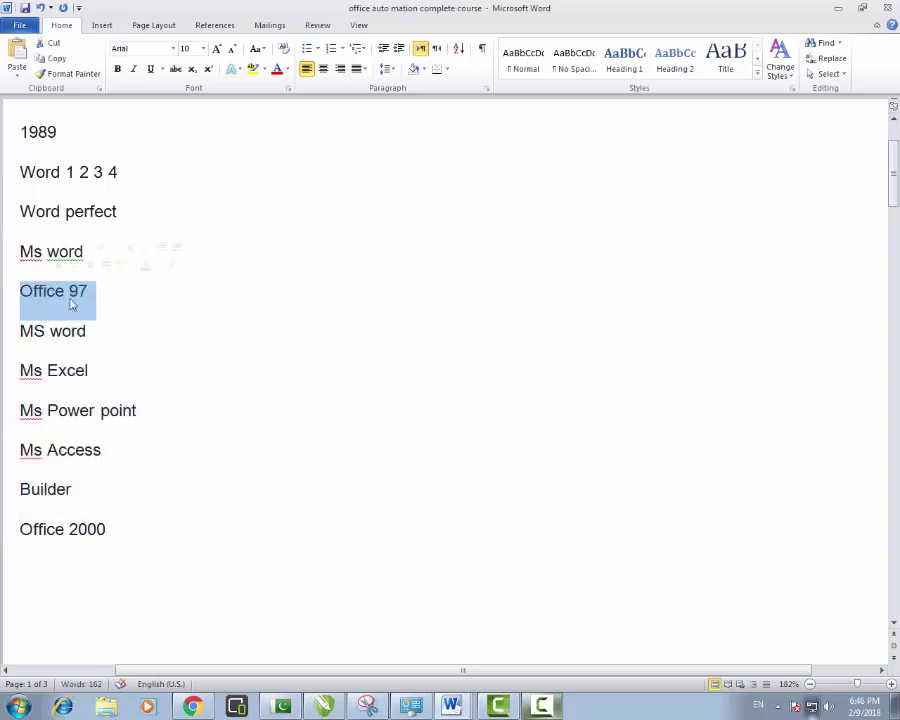
left_click(132, 520)
key("Return")
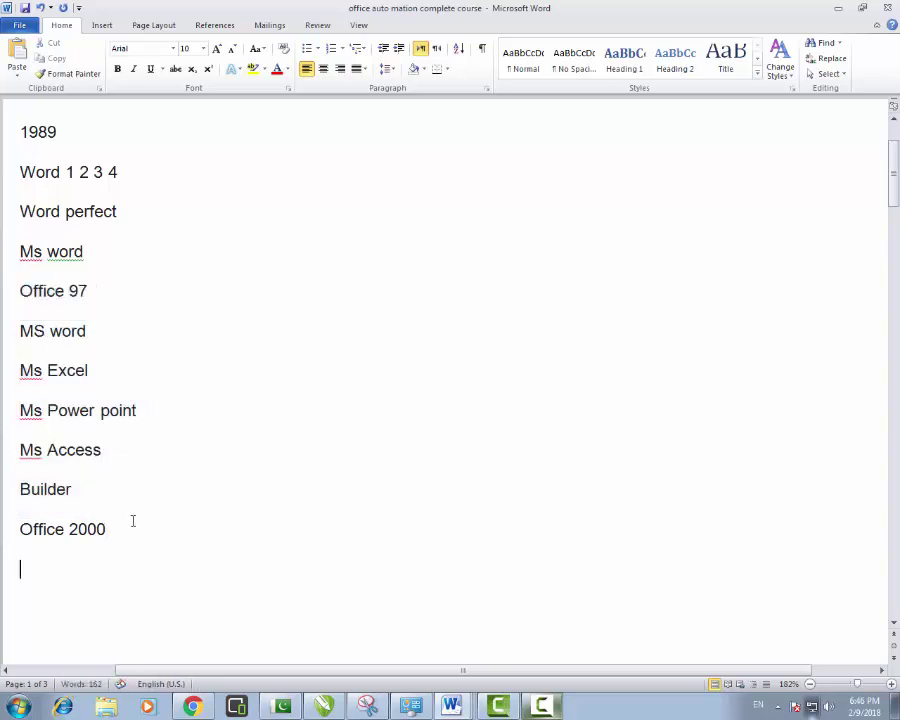
type("Front page")
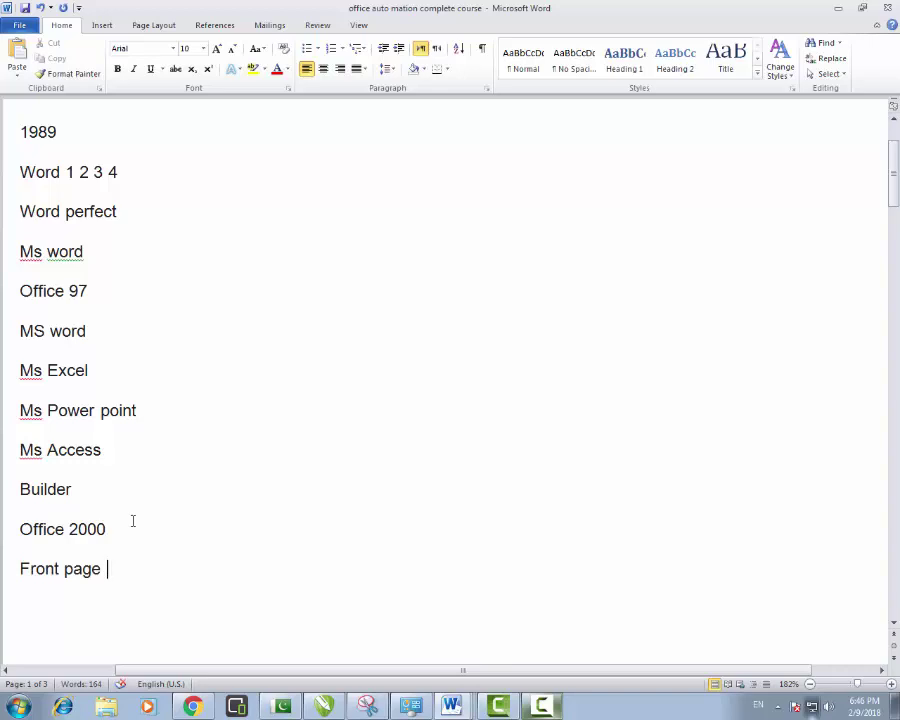
left_click_drag(127, 566, 20, 566)
left_click(116, 568)
left_click(6, 573)
Add the line "Office 2003" below "Front page" and start a new line after it.
left_click(120, 571)
key("Return")
type("off")
type("fi")
key("BackSpace")
key("BackSpace")
type("ice ")
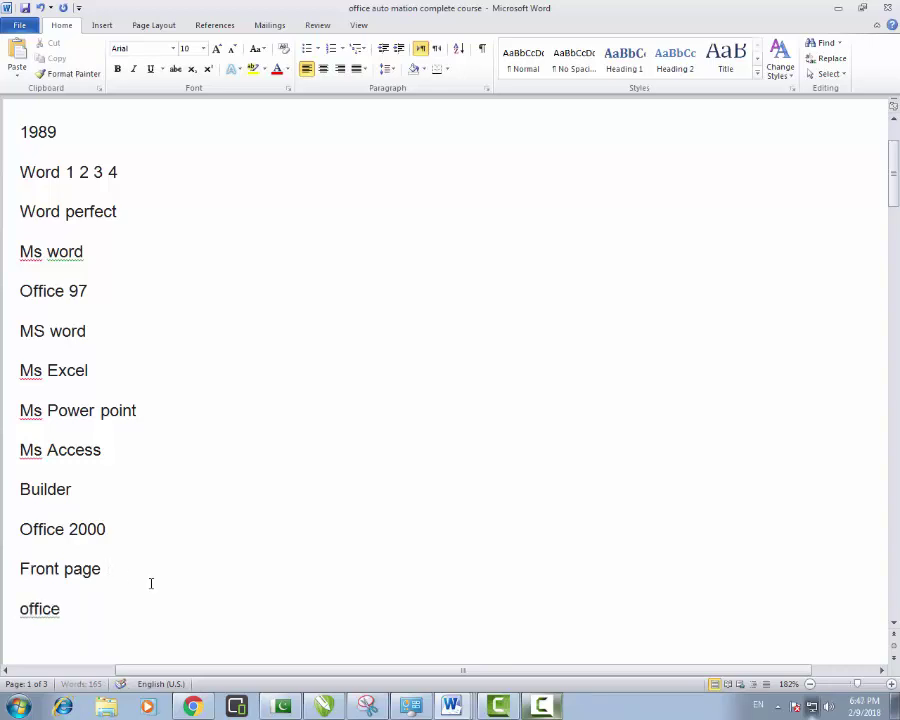
type("2003")
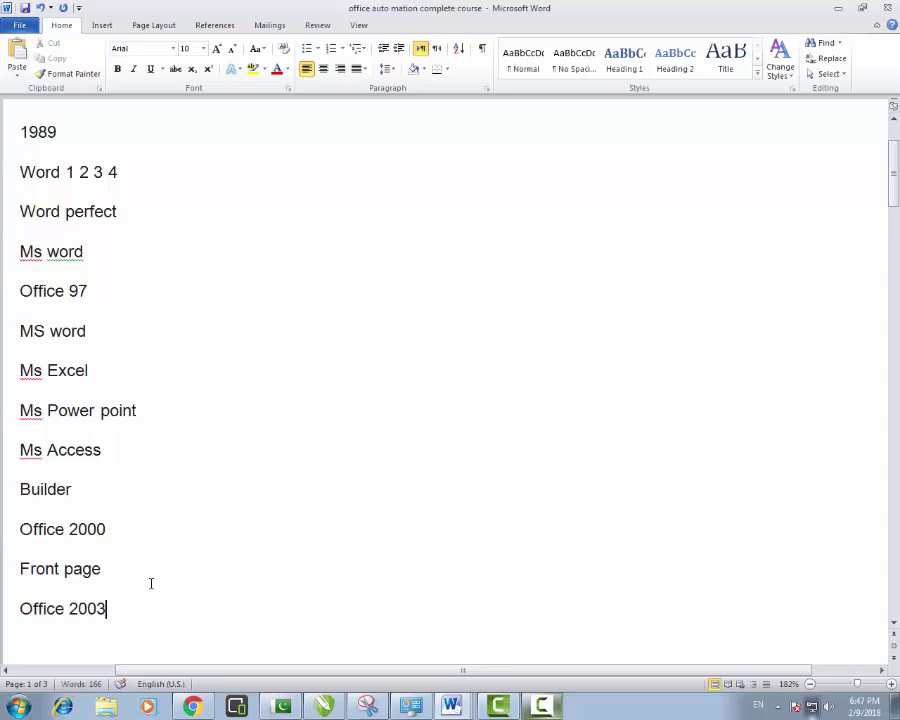
key("Return")
left_click(135, 609)
left_click(129, 598)
Insert the line "MIS ( management information system )" between "1989" and "Word 1 2 3 4".
scroll(129, 605, "up", 2)
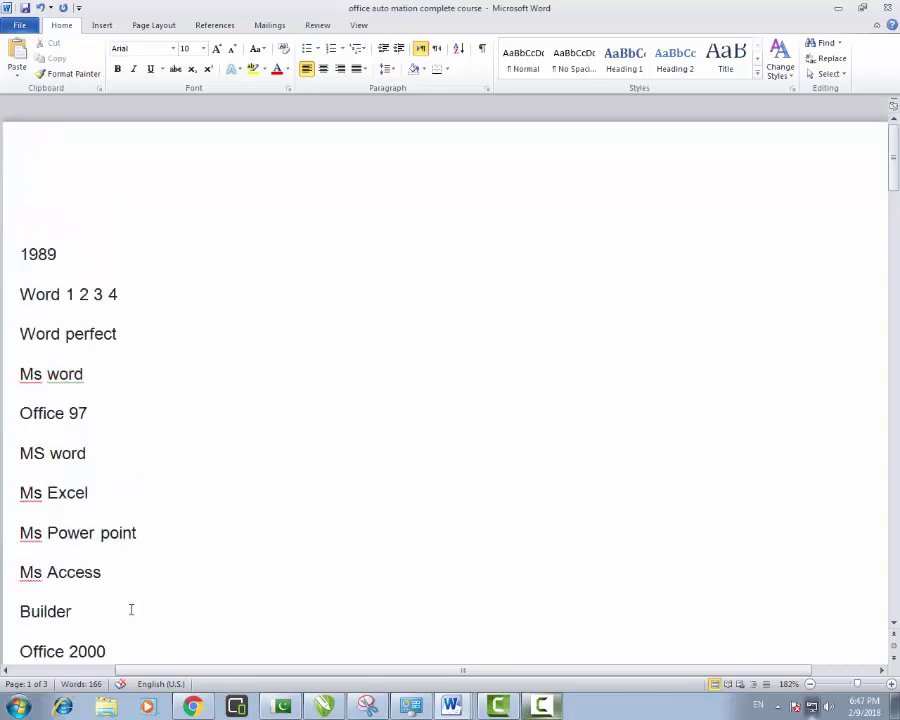
left_click(116, 262)
key("Return")
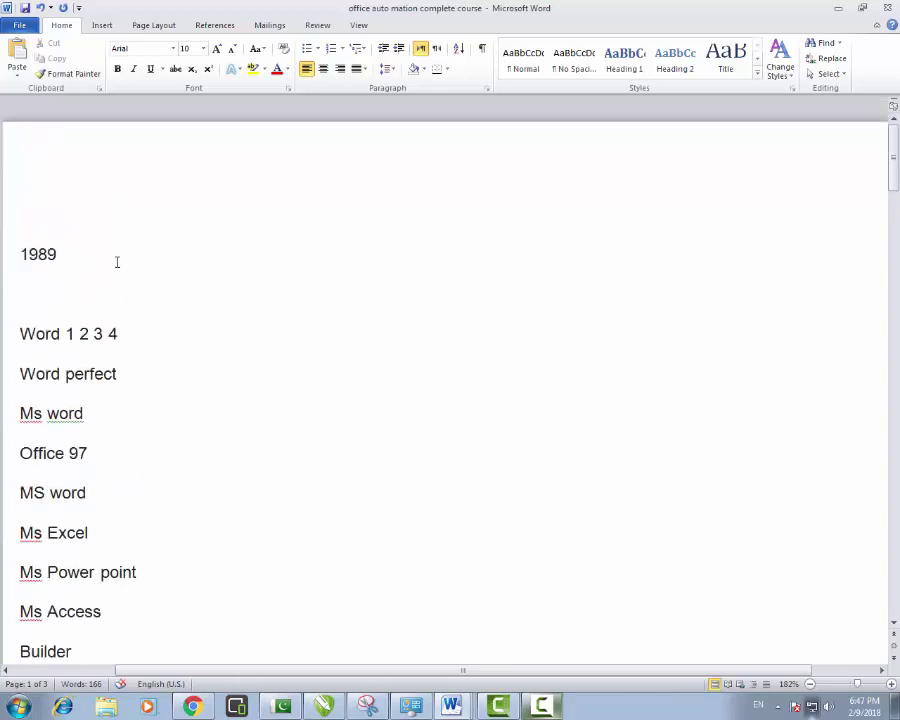
type("MIS ( management ")
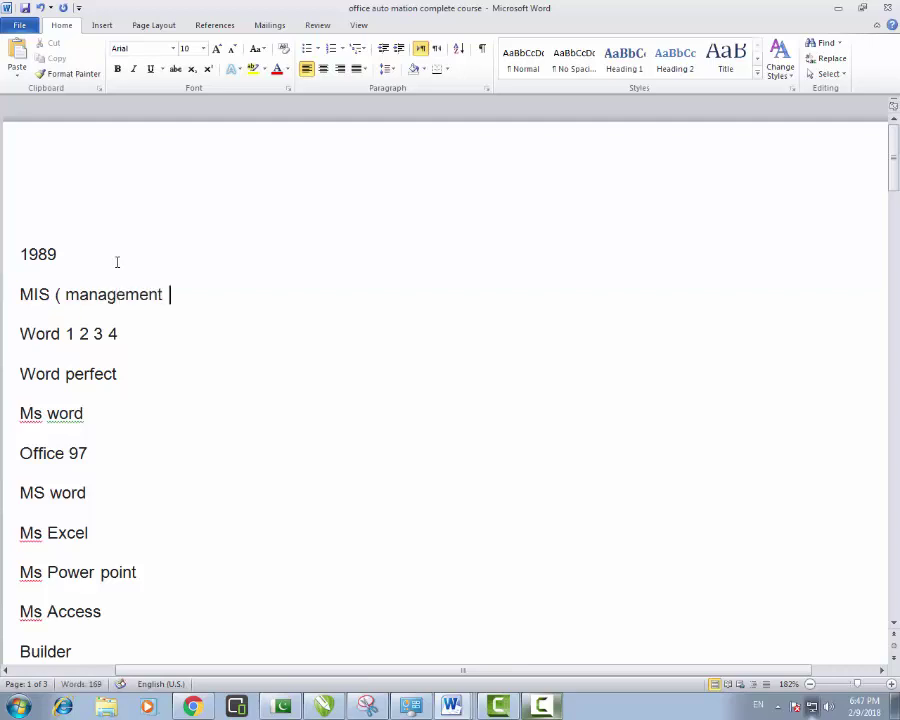
type("information system")
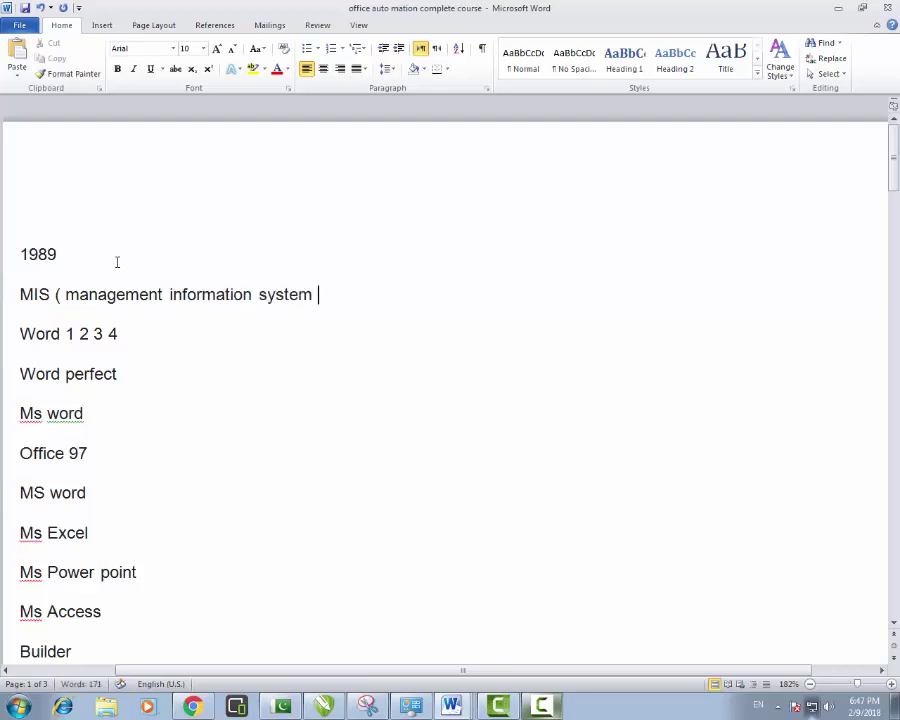
type(" )")
key("Down")
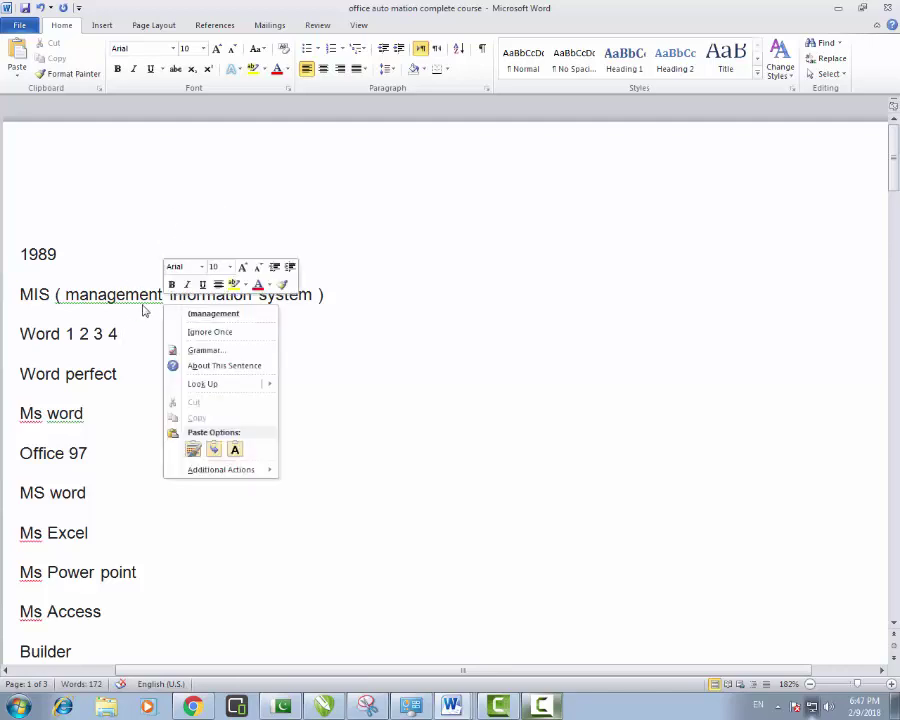
Accept the grammar suggestions "(management" and "system)" to remove the spaces inside the parentheses of the MIS line.
right_click(163, 300)
left_click(200, 314)
right_click(310, 298)
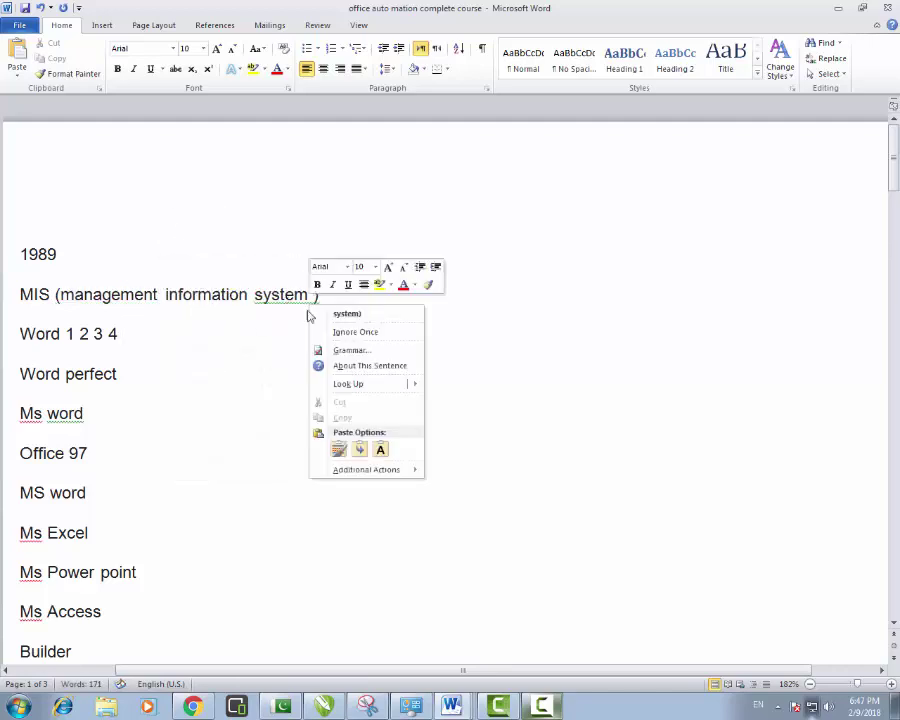
left_click(329, 316)
left_click(110, 297)
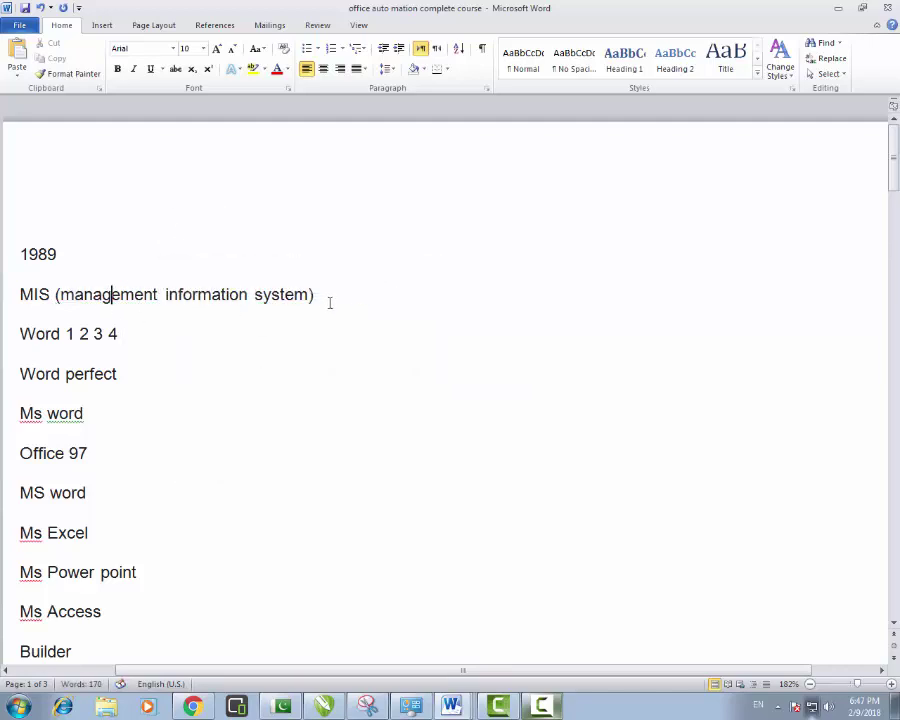
left_click(329, 299)
Add the line "Office 2012" below "Office 2003" in the version list.
scroll(258, 420, "down", 2)
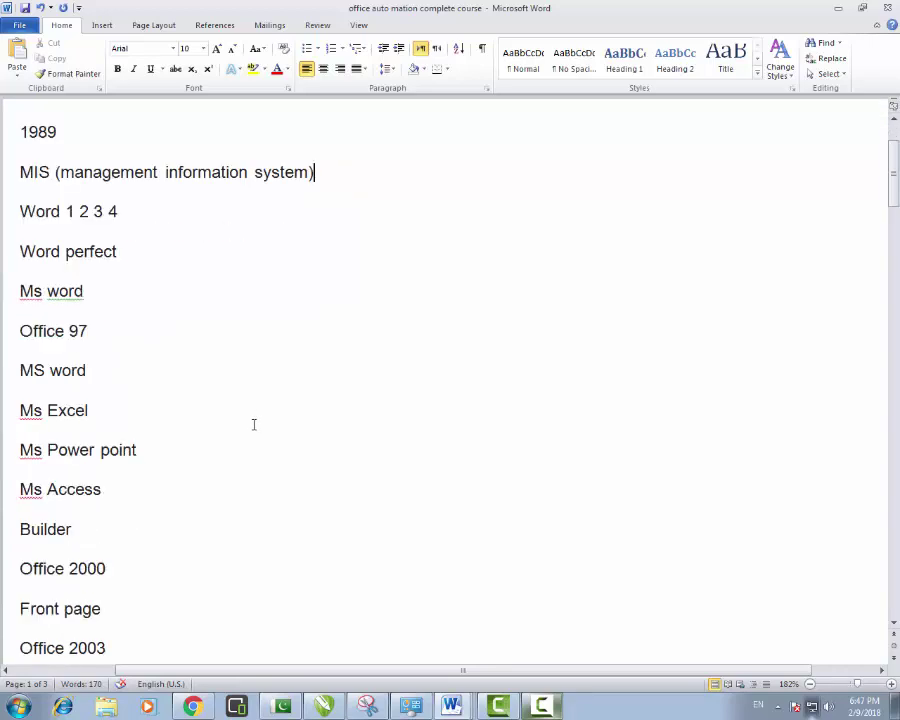
scroll(254, 424, "down", 2)
left_click(156, 522)
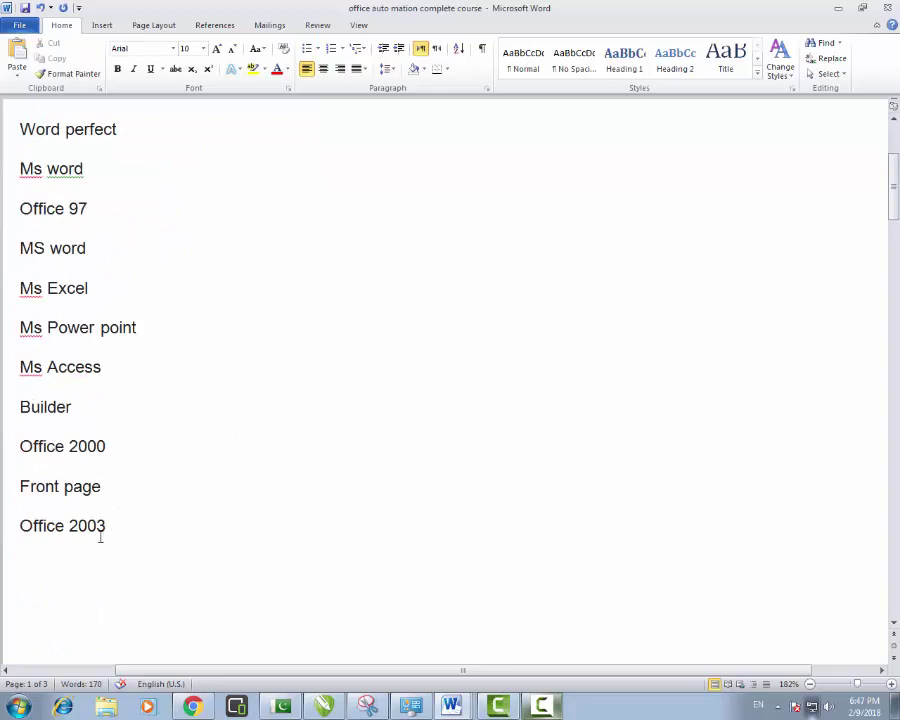
left_click_drag(108, 530, 22, 532)
left_click(44, 535)
left_click(119, 530)
key("Return")
type("office 2012")
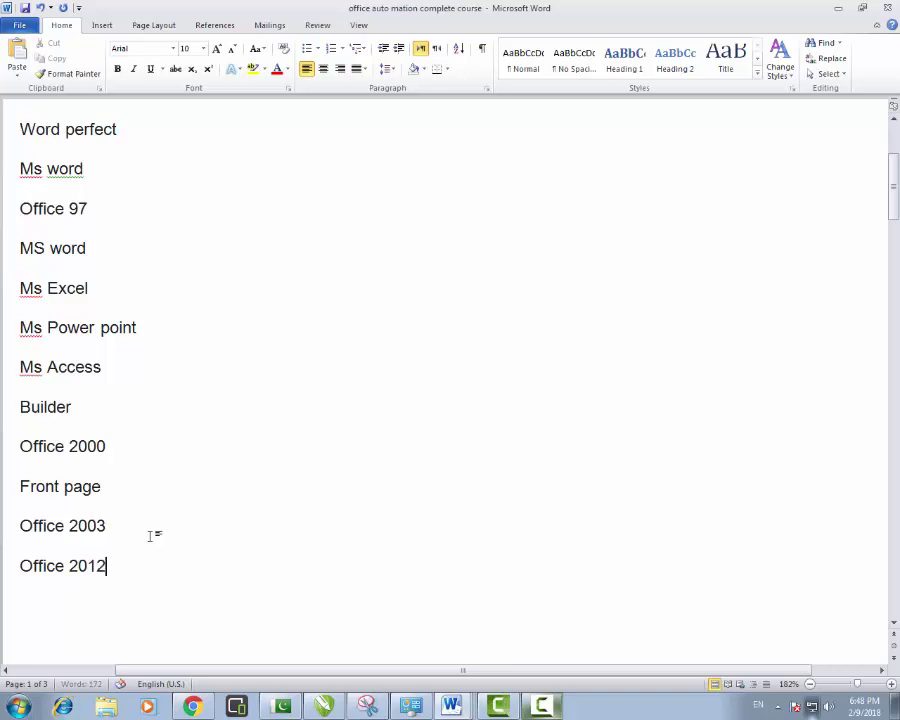
Shorten the number in the line below "Office 2003" to 12 and append "( office 2007)" to it.
key("Left")
key("Left")
key("BackSpace")
key("BackSpace")
key("Right")
key("Right")
type("( office")
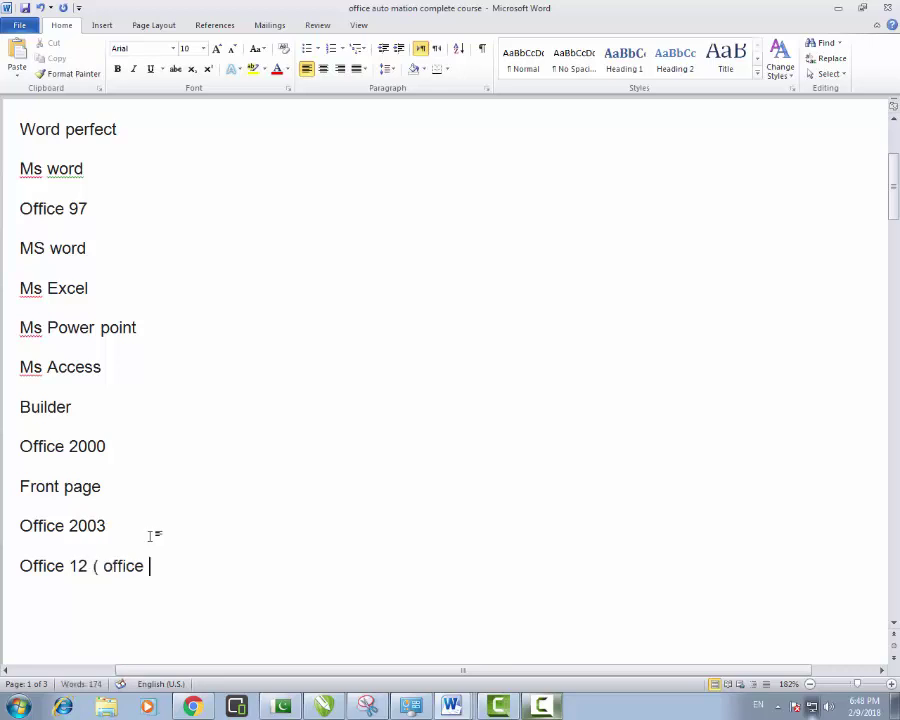
type(" 2007)")
Add the lines "Office 10 in year 2010" and "Office 365" at the end of the version list.
key("Return")
type("office ")
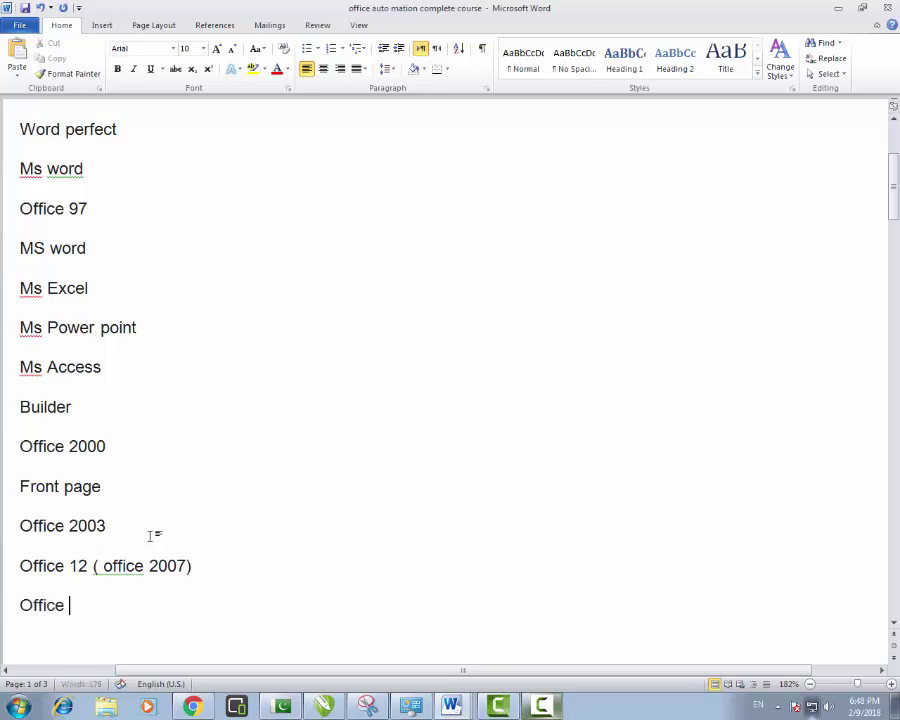
type("10 in year 2010")
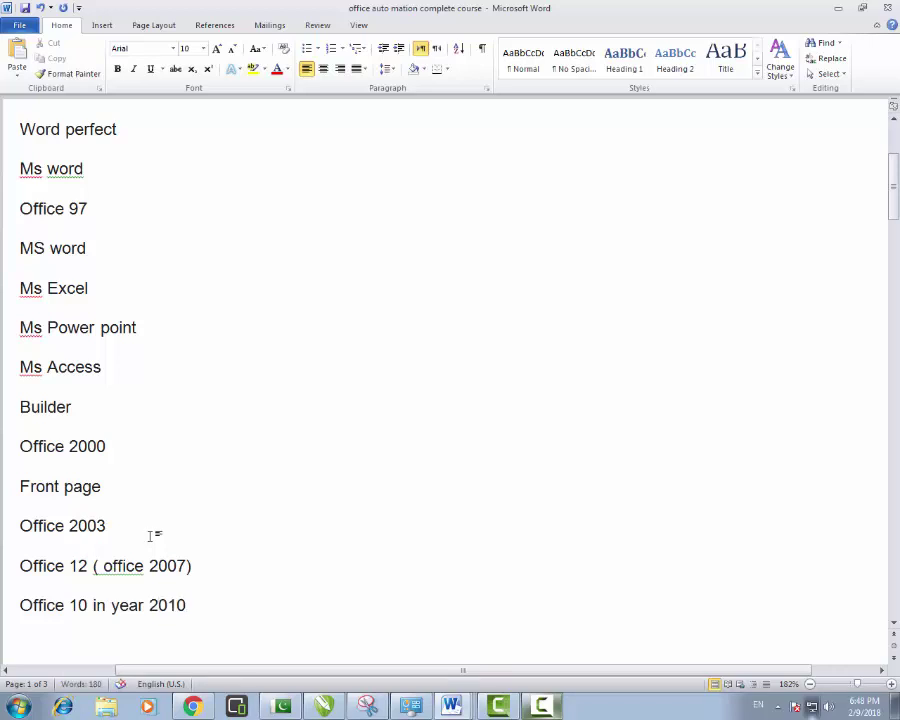
key("Return")
type("fice 365")
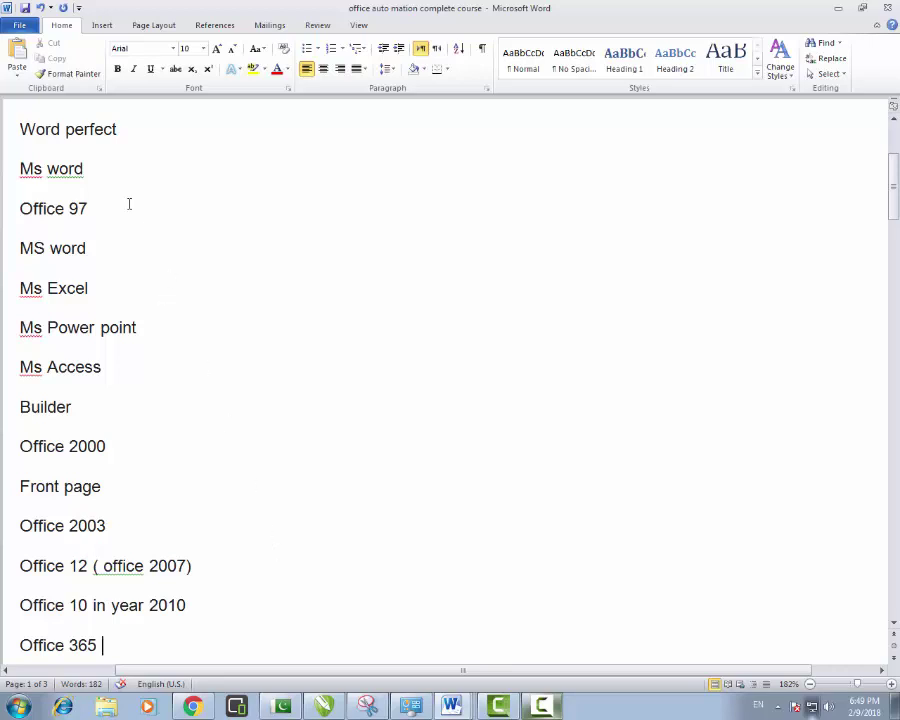
Review the component programs in the version list, from "Ms word" through "Ms Access" and "Builder".
left_click(114, 168)
left_click_drag(114, 168, 20, 168)
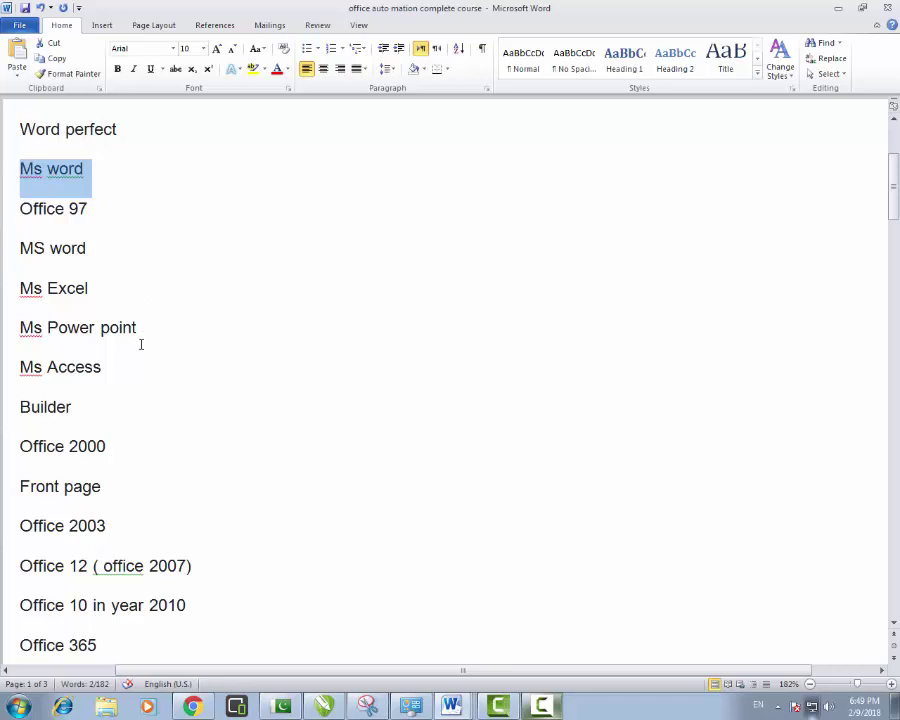
left_click_drag(118, 281, 40, 282)
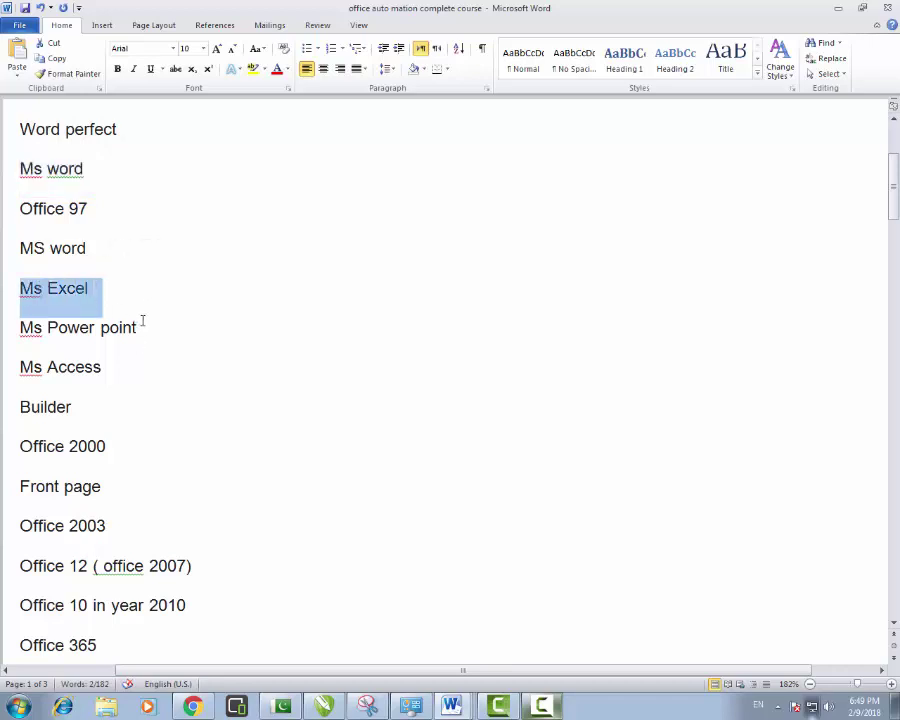
left_click_drag(143, 320, 24, 326)
left_click(115, 364)
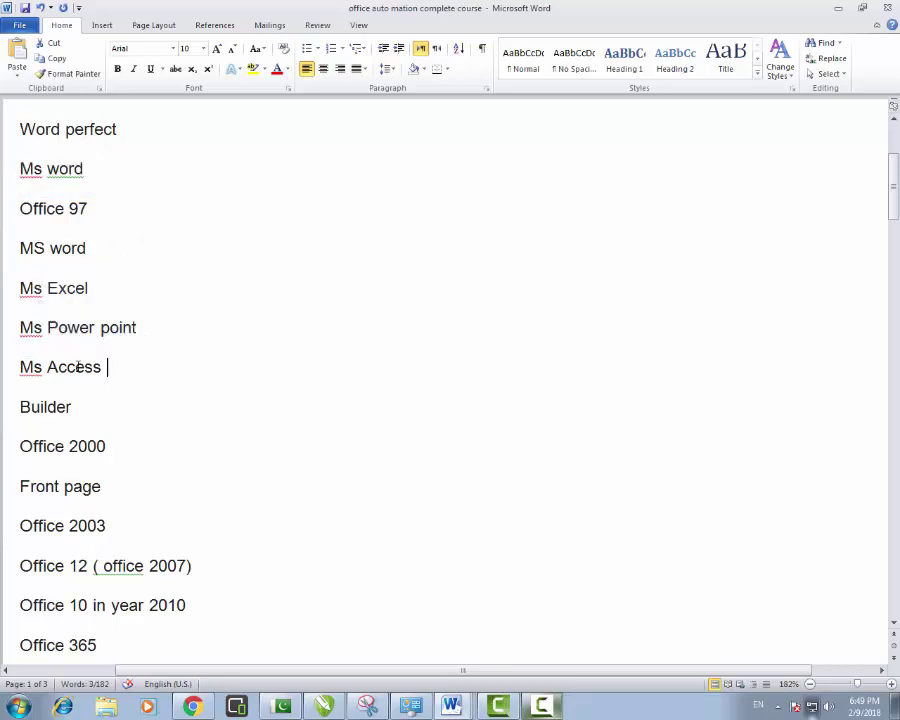
left_click_drag(78, 367, 49, 368)
left_click(104, 414)
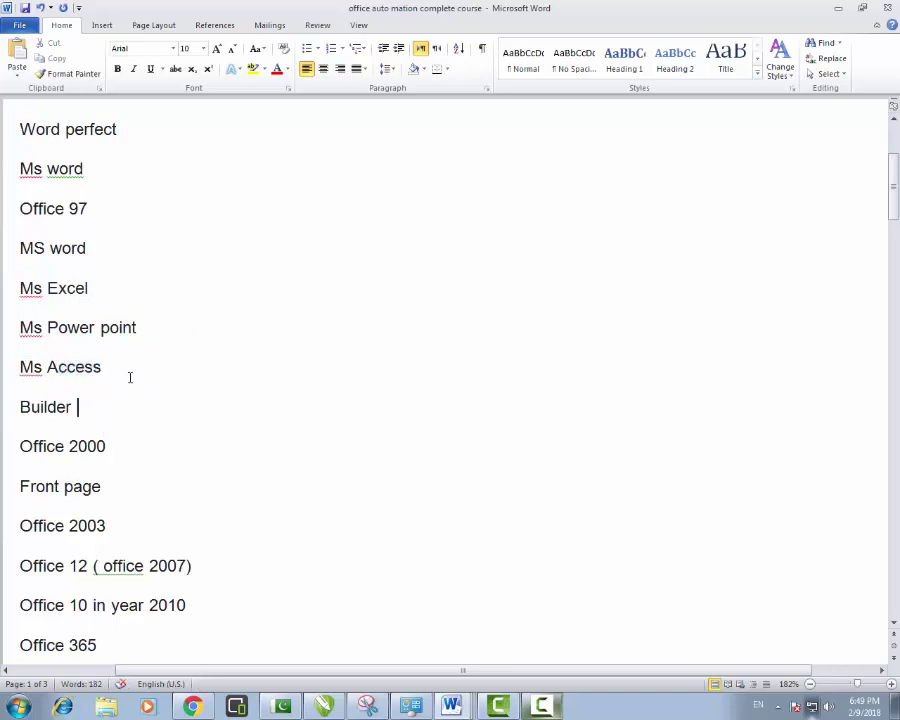
left_click_drag(130, 377, 20, 262)
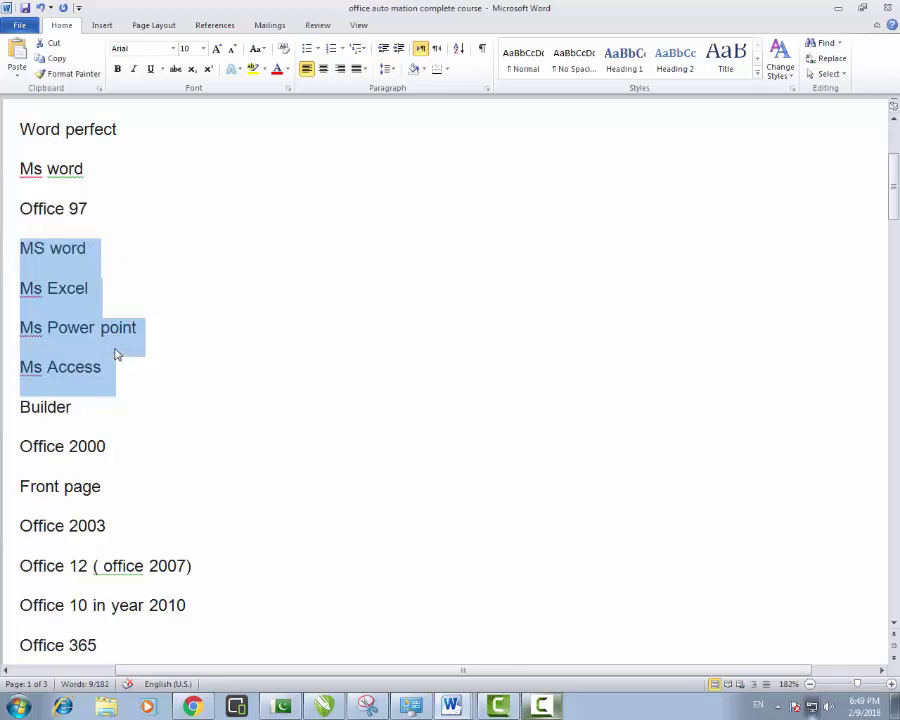
Examine the prepared notes on the document's last page, focusing on the "Office 2010" and "Ms word" lines.
scroll(115, 355, "down", 15)
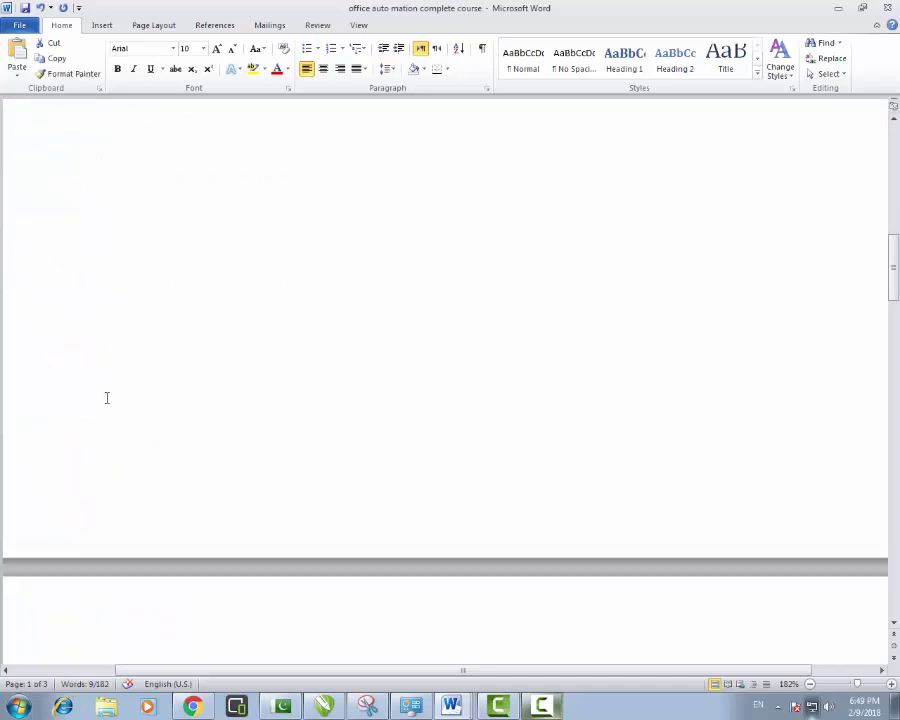
scroll(141, 430, "down", 20)
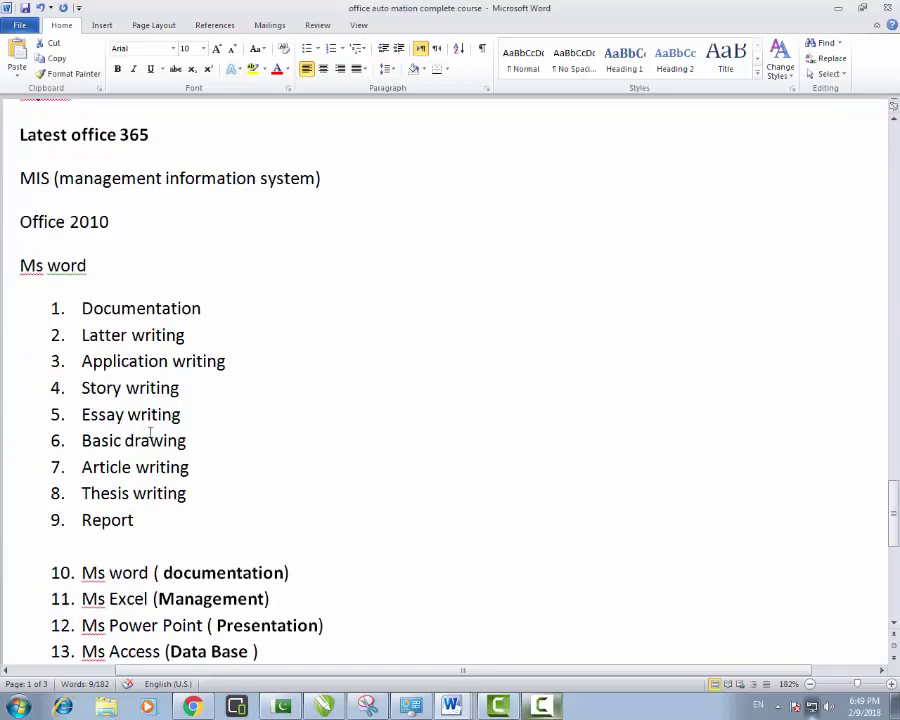
scroll(149, 432, "up", 4)
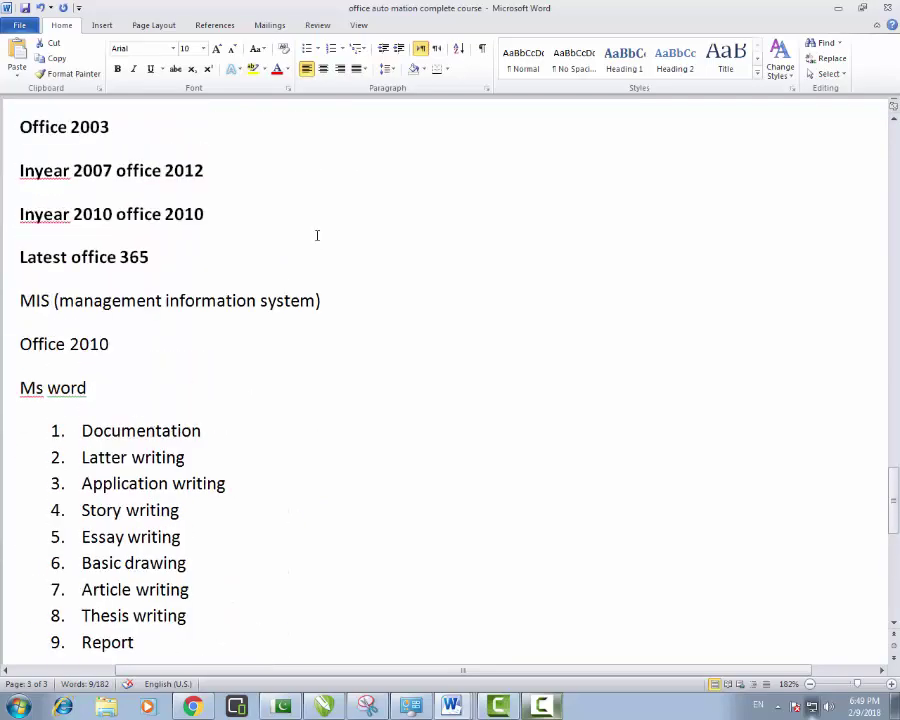
left_click(335, 364)
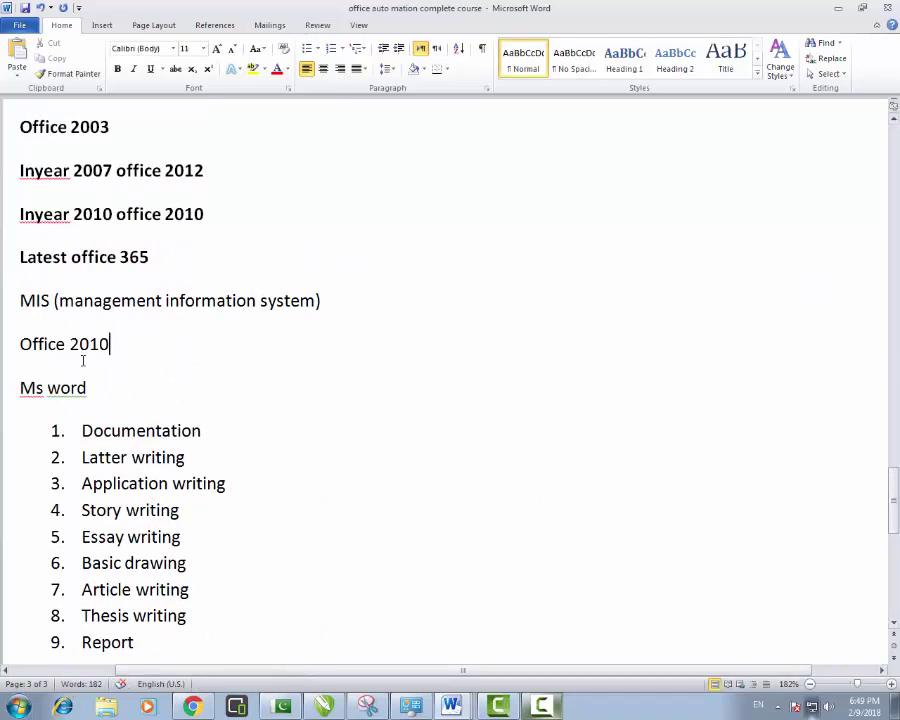
left_click(6, 344)
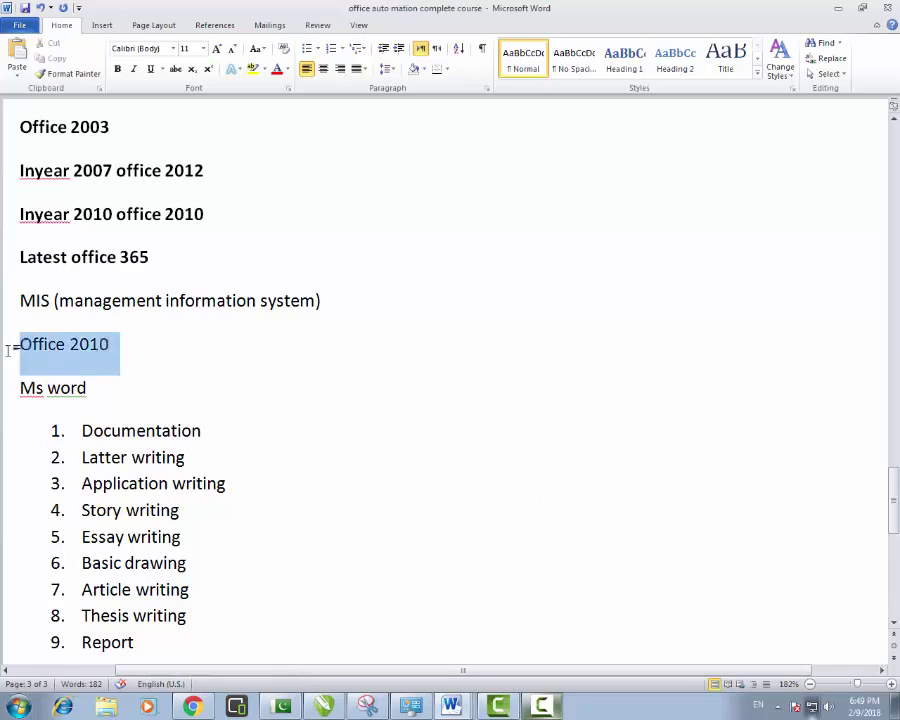
left_click(248, 408)
left_click_drag(124, 358, 25, 343)
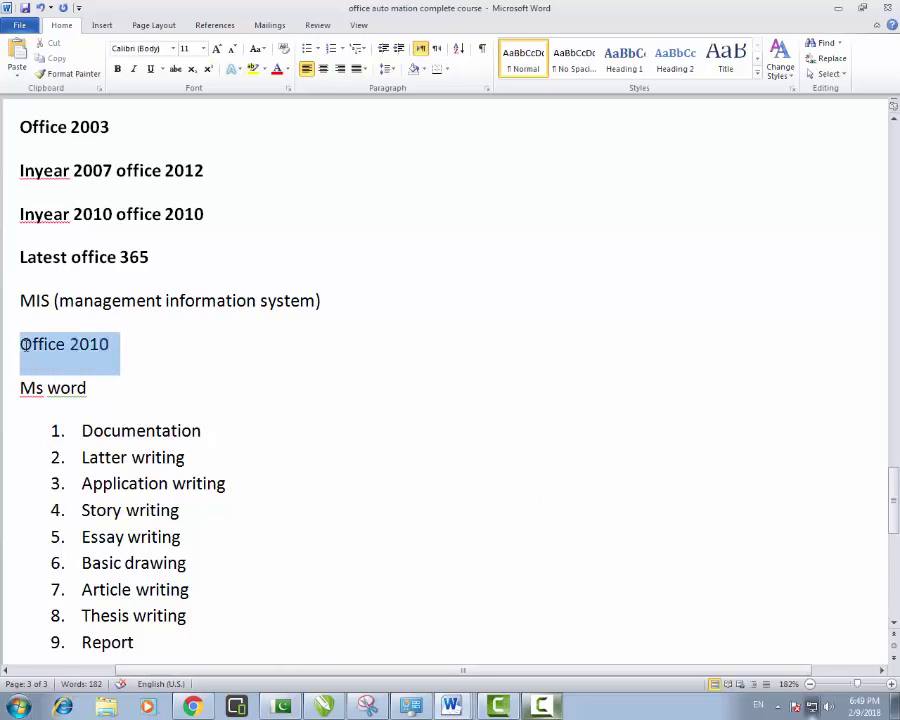
left_click(287, 428)
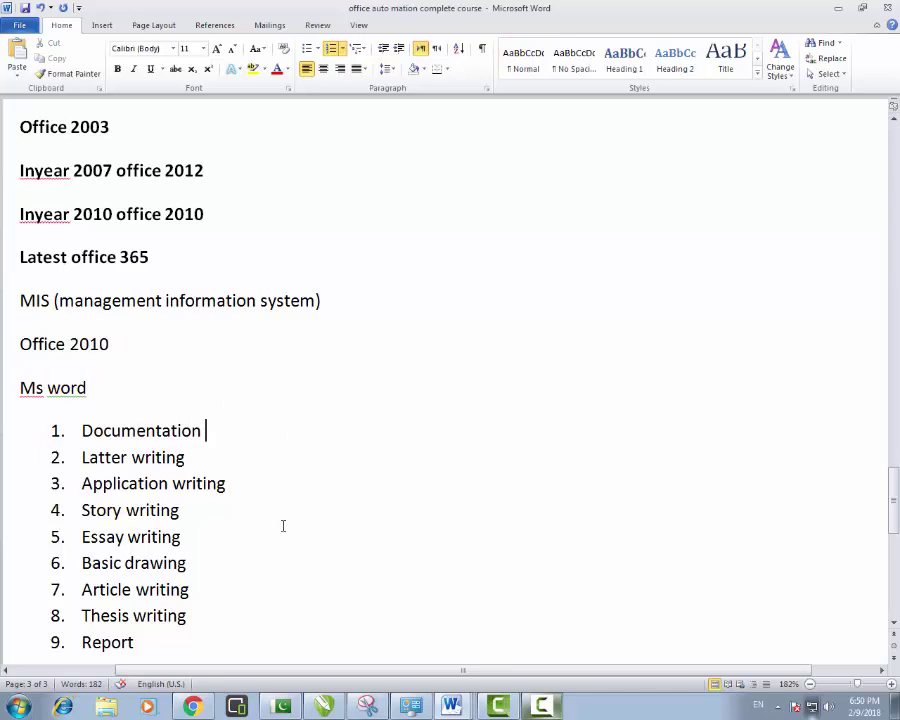
left_click(65, 386)
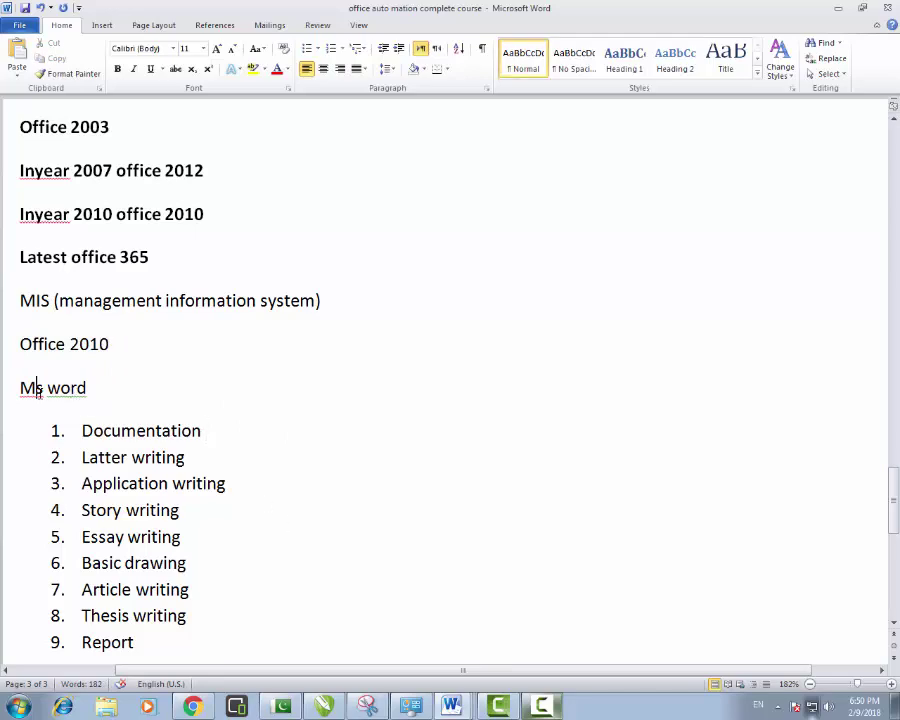
left_click(87, 388)
left_click(238, 419)
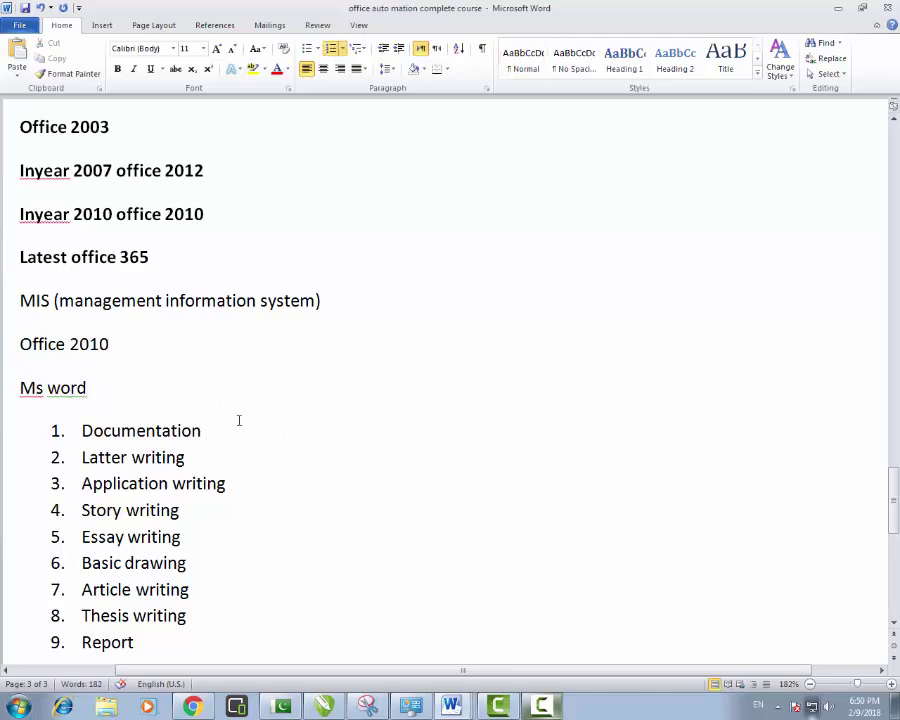
Review the first uses in the Ms word list, from "Documentation" through "Latter writing" and "Application writing".
left_click_drag(239, 422, 81, 430)
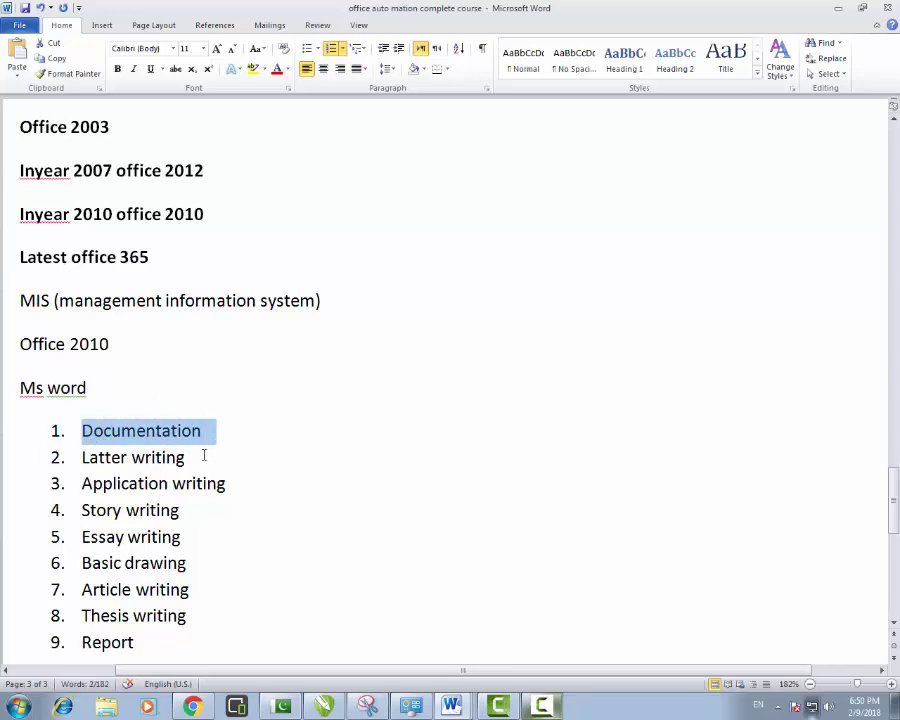
left_click_drag(204, 456, 179, 456)
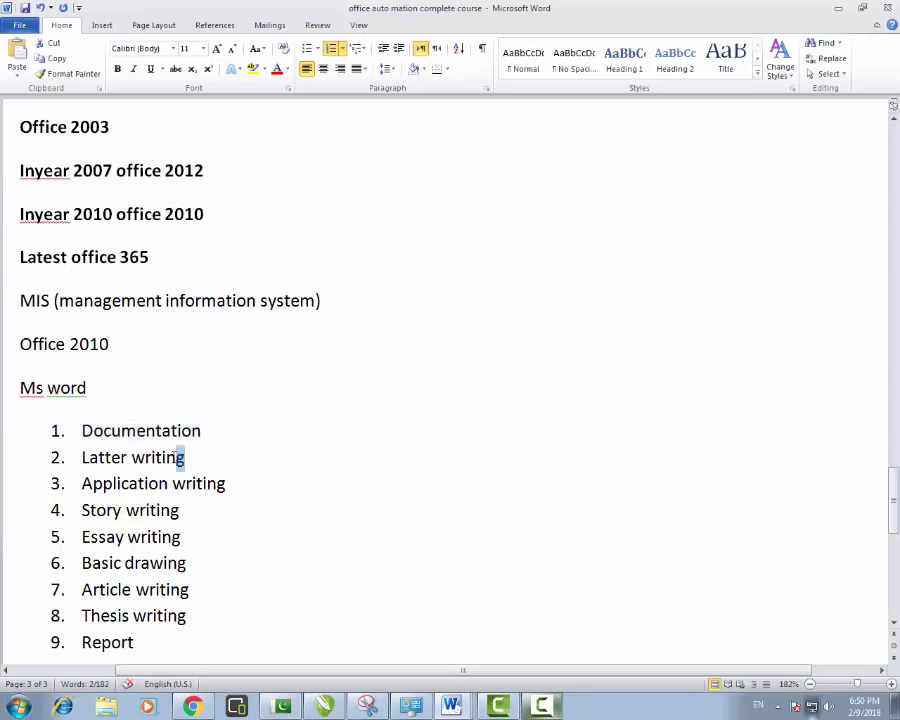
left_click(120, 430)
double_click(148, 432)
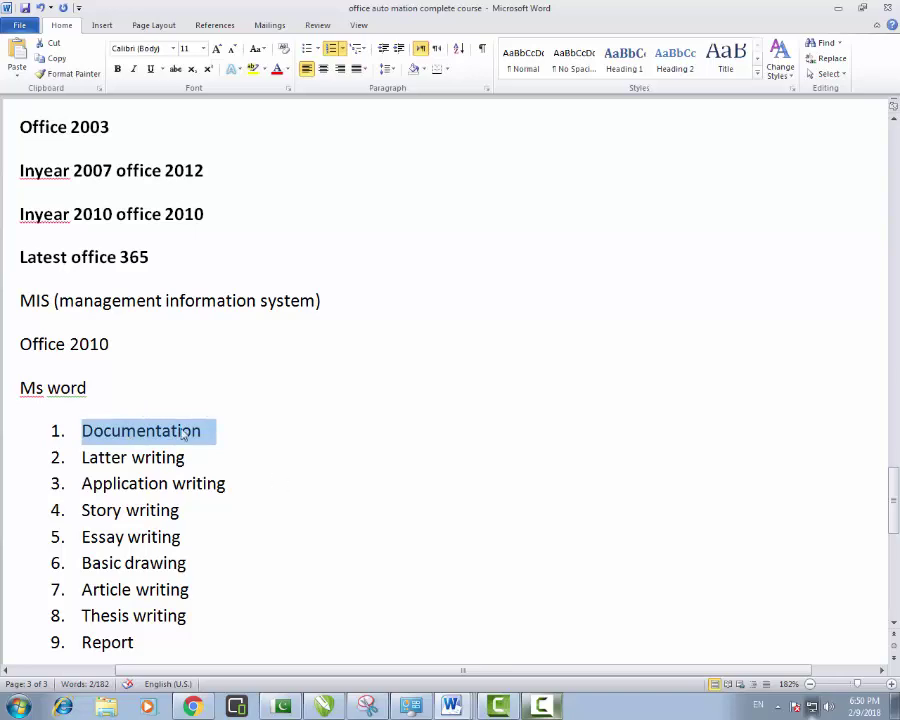
left_click(94, 392)
left_click(225, 438)
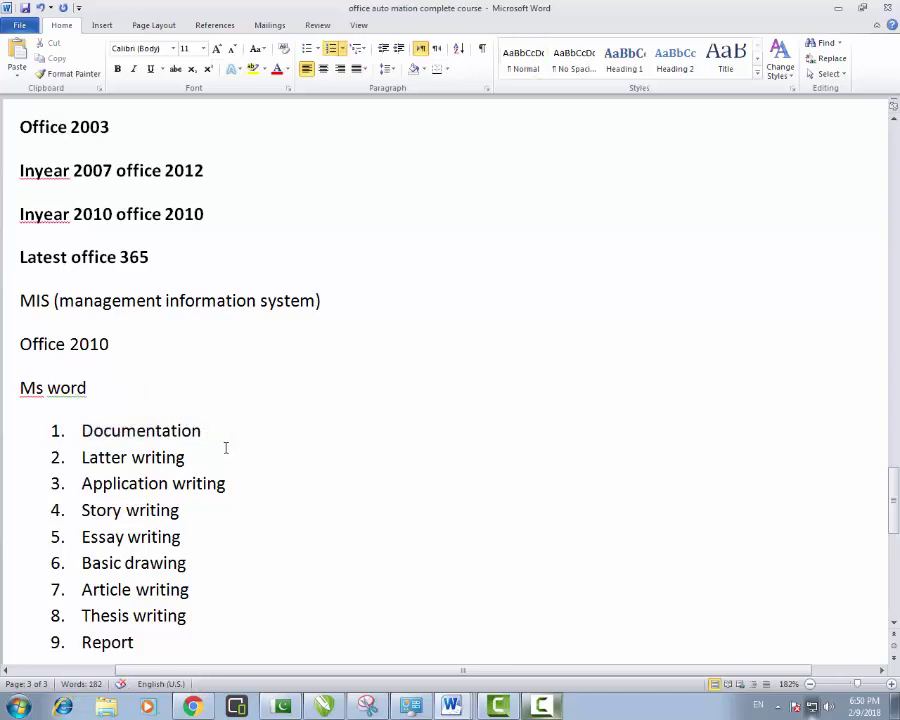
left_click(220, 449)
triple_click(207, 456)
double_click(228, 486)
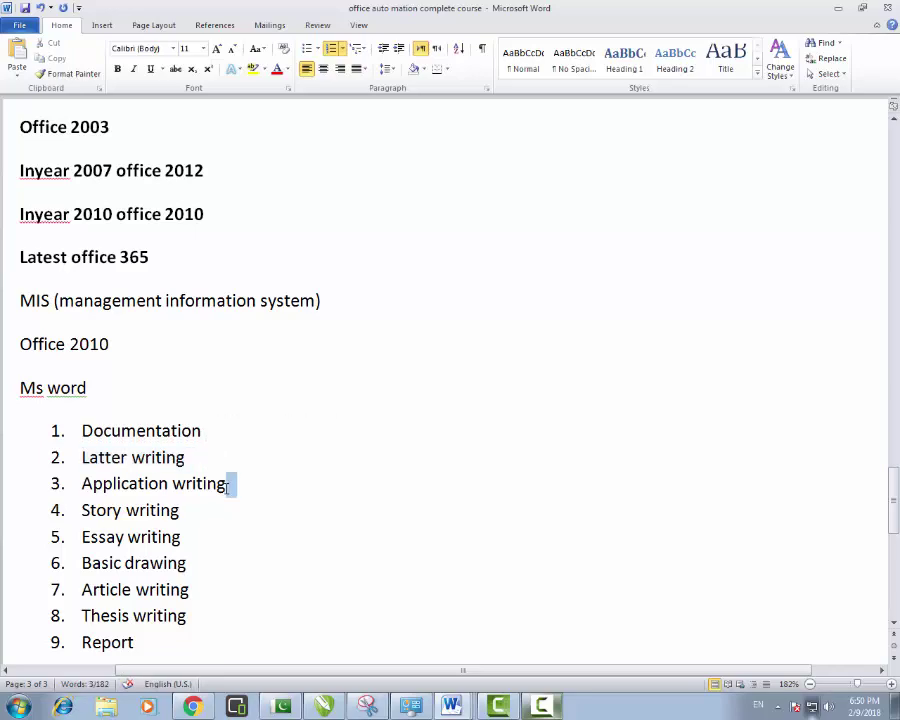
triple_click(228, 486)
Review the remaining uses in the Ms word list, from "Story writing" through "Report".
double_click(175, 511)
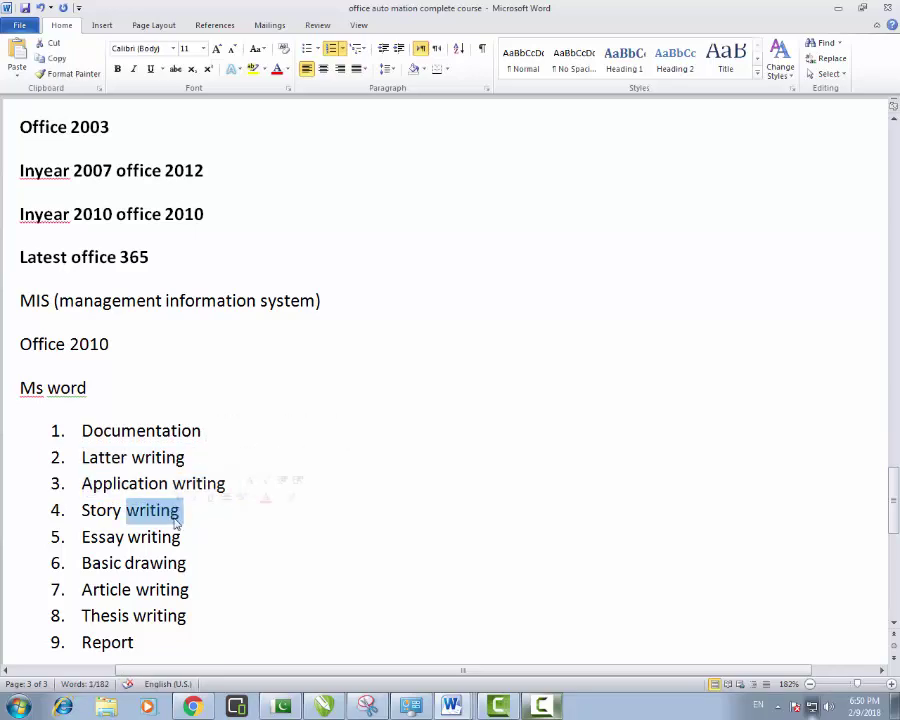
triple_click(165, 538)
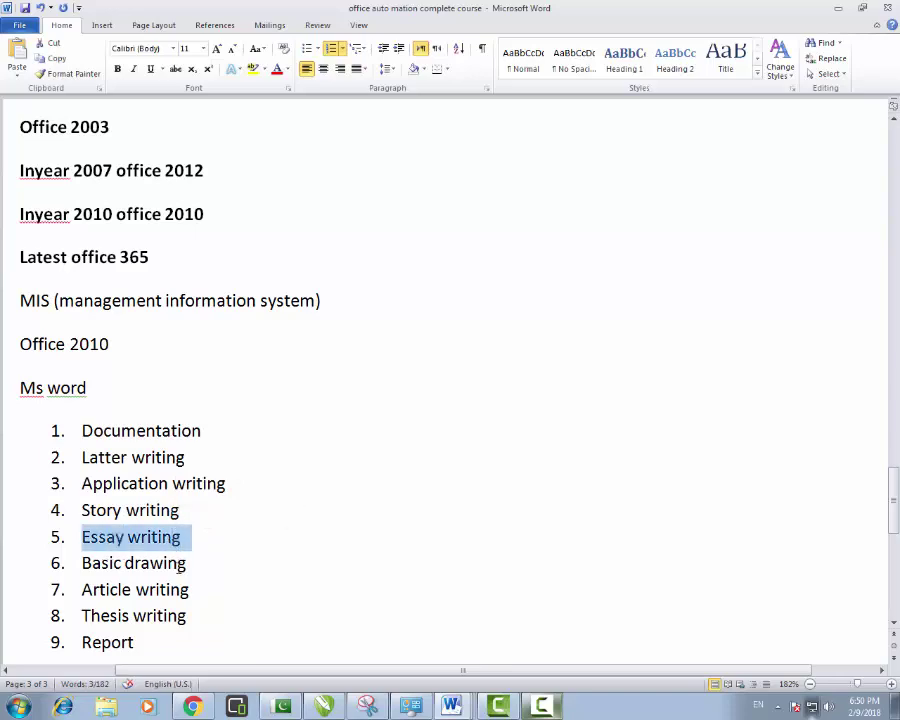
triple_click(180, 566)
left_click(250, 575)
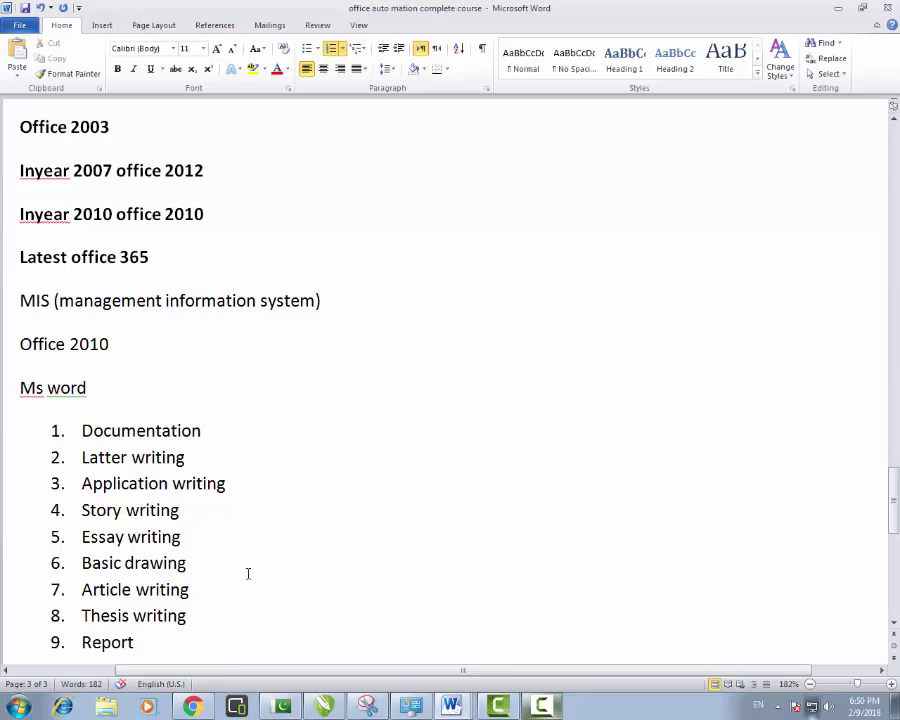
left_click_drag(205, 593, 108, 593)
left_click(227, 598)
left_click(198, 616)
left_click_drag(198, 616, 113, 620)
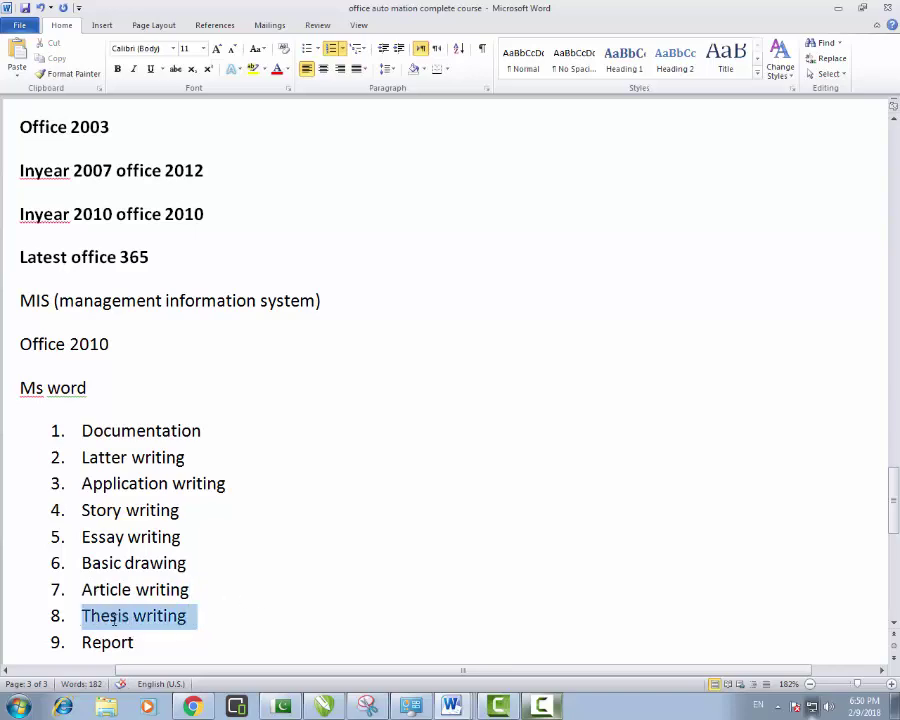
left_click(212, 624)
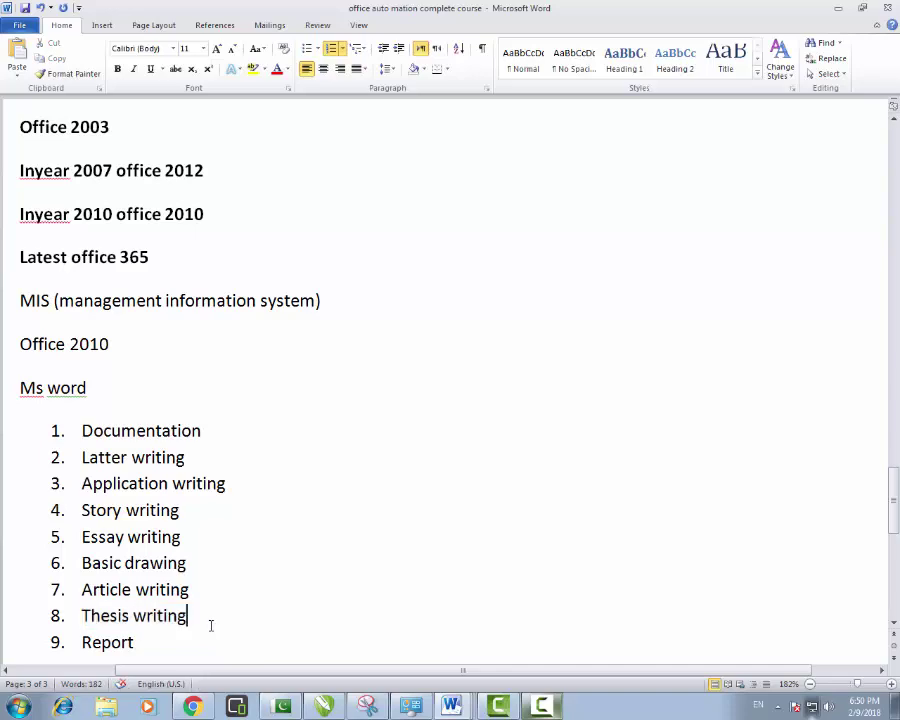
left_click(166, 643)
Examine the "Ms word ( documentation)" entry in the program list below the Ms word uses.
scroll(265, 641, "down", 7)
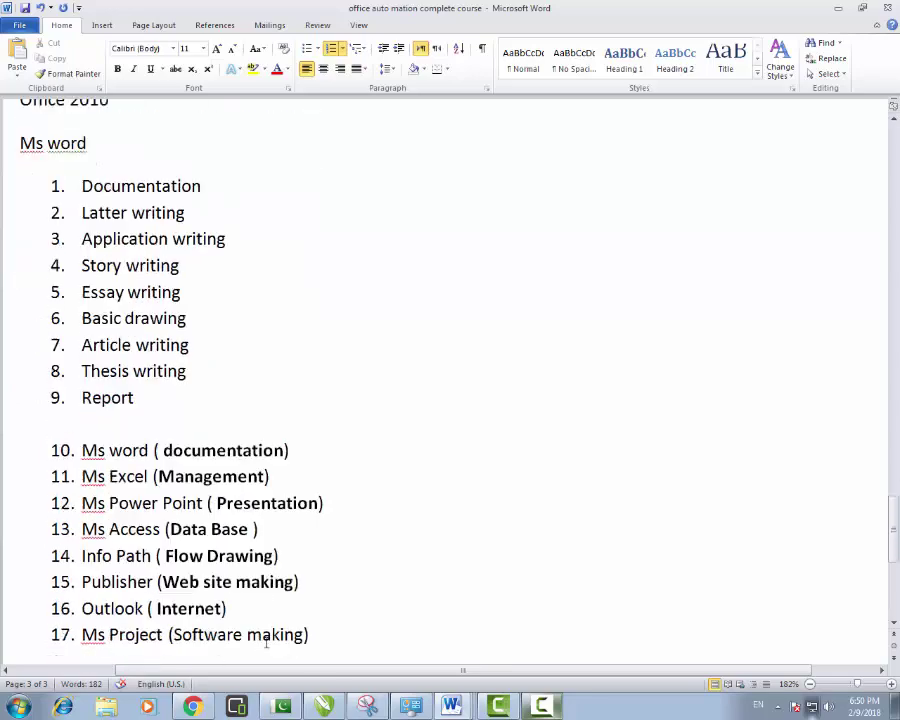
left_click(160, 328)
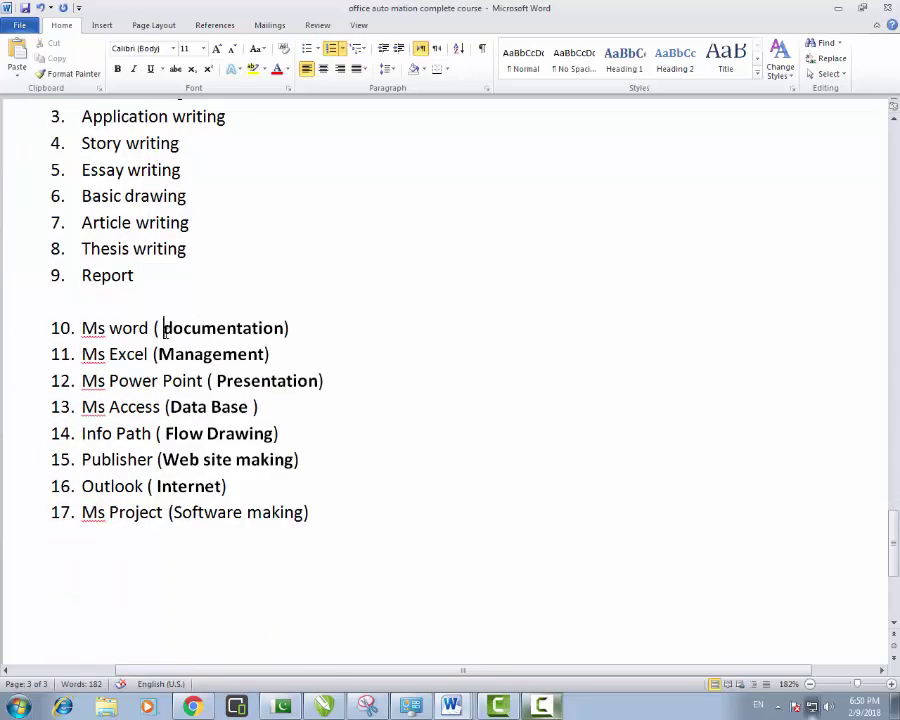
left_click_drag(153, 328, 82, 328)
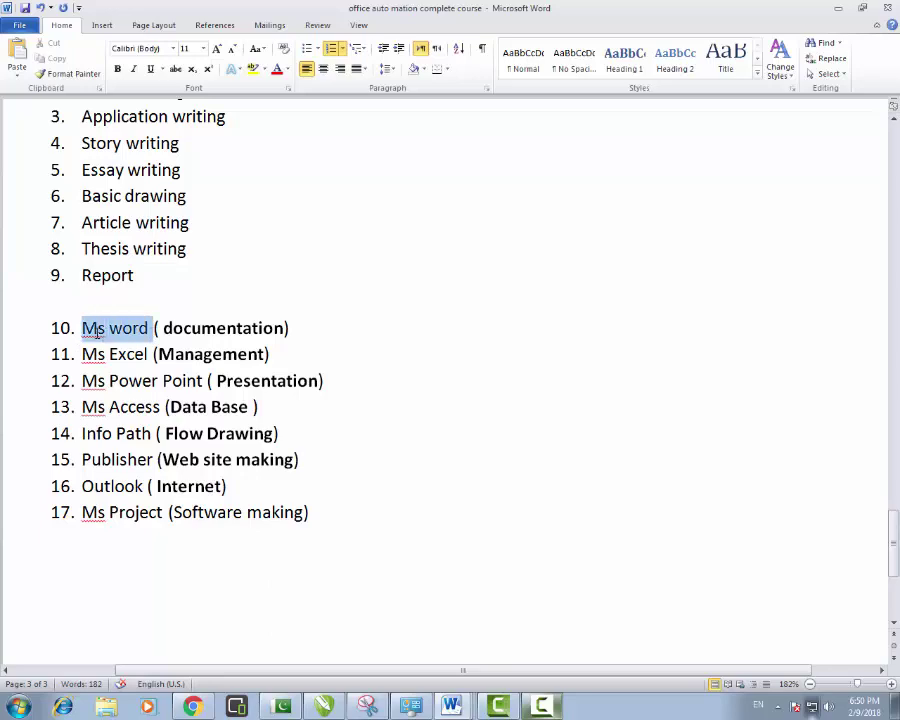
left_click(258, 330)
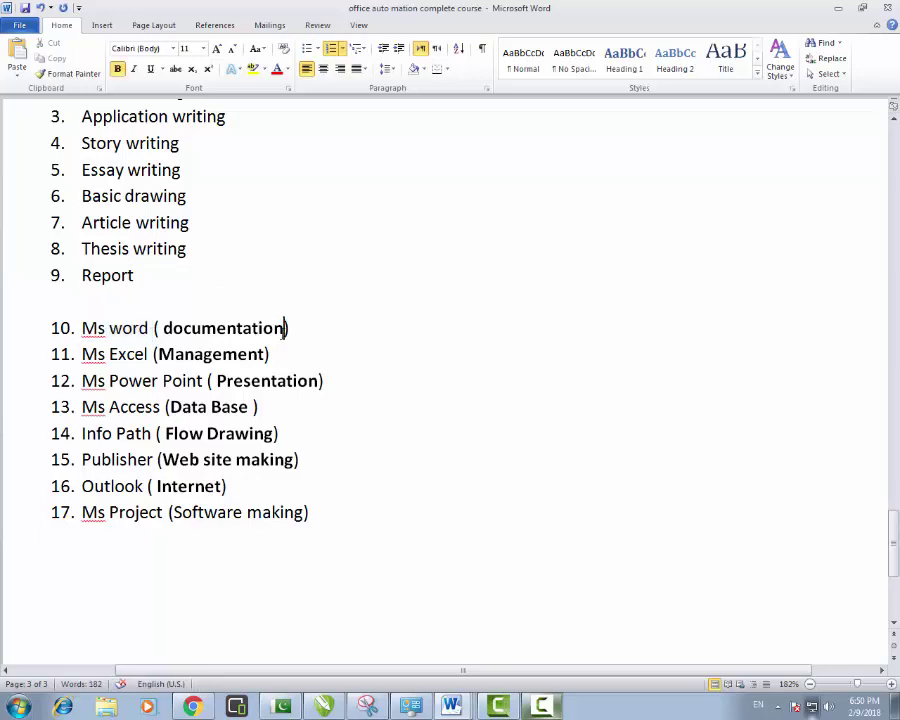
left_click_drag(284, 328, 163, 328)
left_click(235, 380)
triple_click(229, 328)
double_click(228, 330)
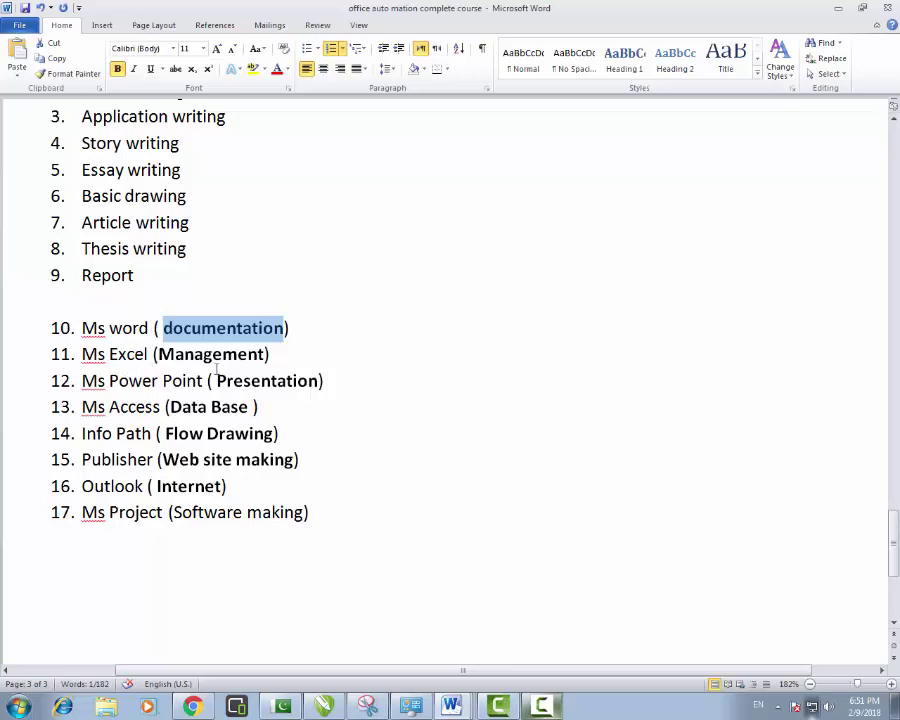
Review the purposes noted for Ms Excel, Ms Power Point and Ms Access, ending with the Ms word to Ms Access entries highlighted together.
left_click(247, 356)
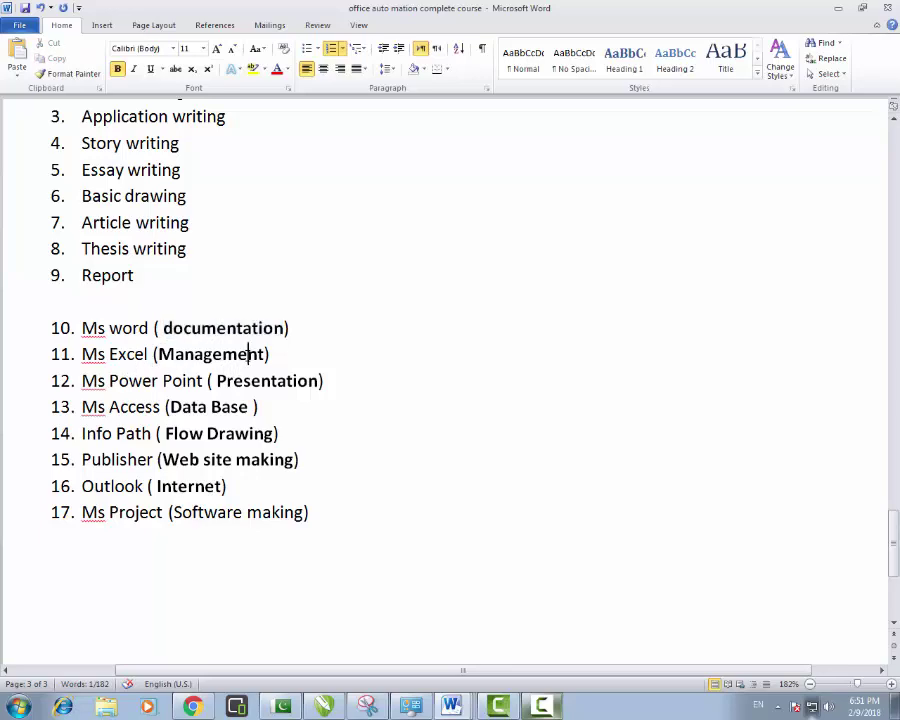
double_click(250, 354)
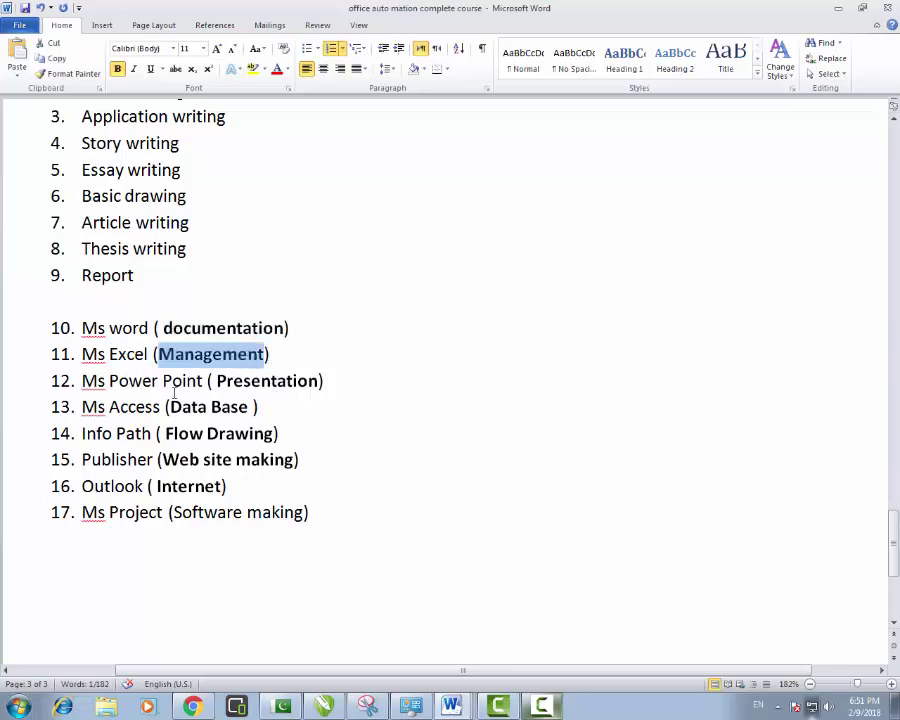
left_click(270, 381)
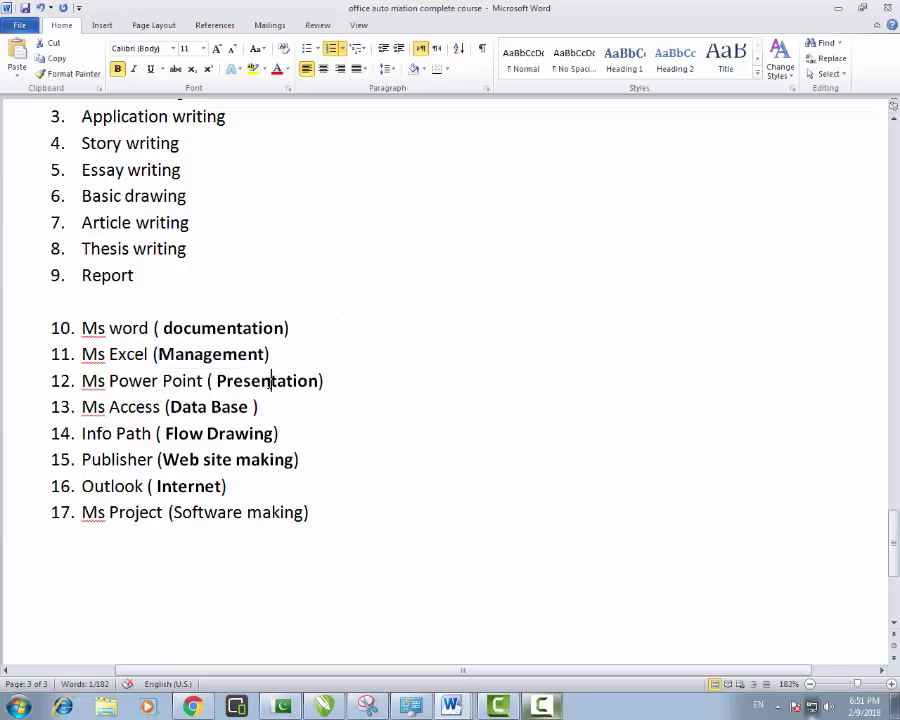
triple_click(270, 381)
left_click(270, 381)
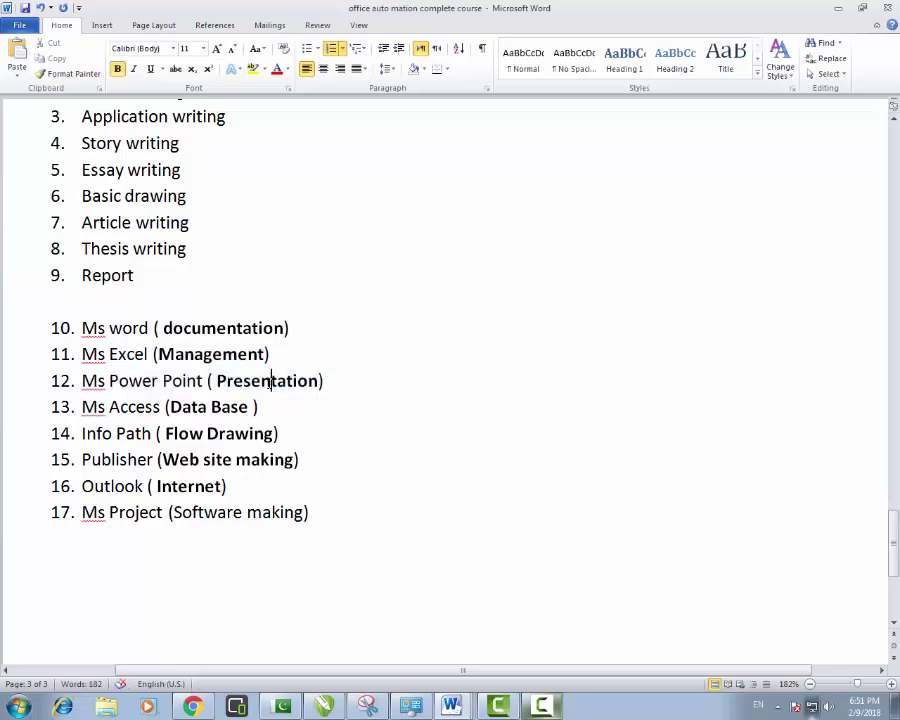
double_click(270, 381)
left_click(284, 430)
double_click(229, 406)
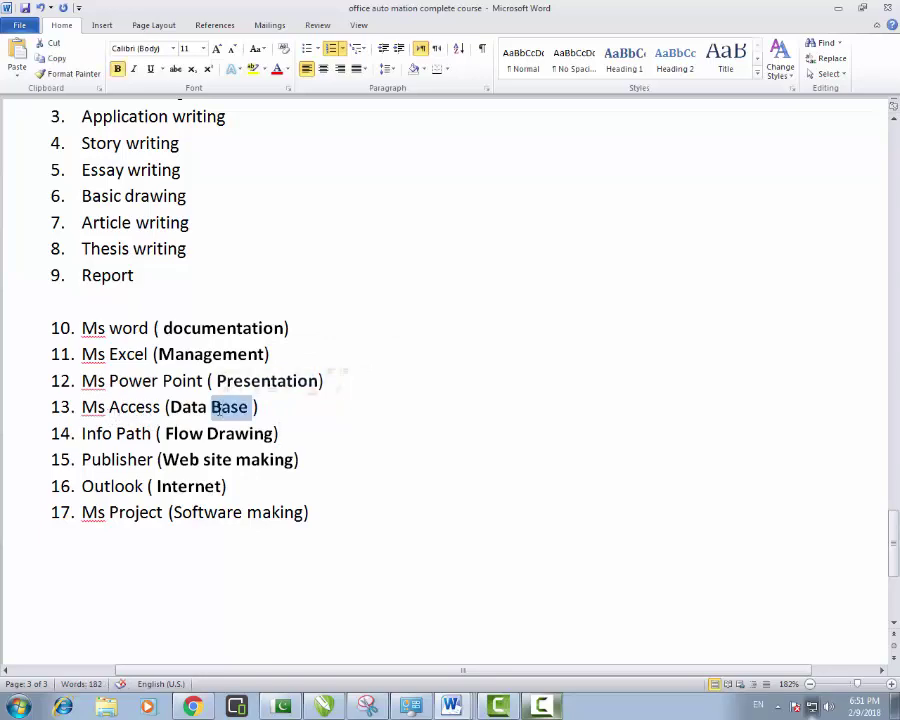
triple_click(205, 407)
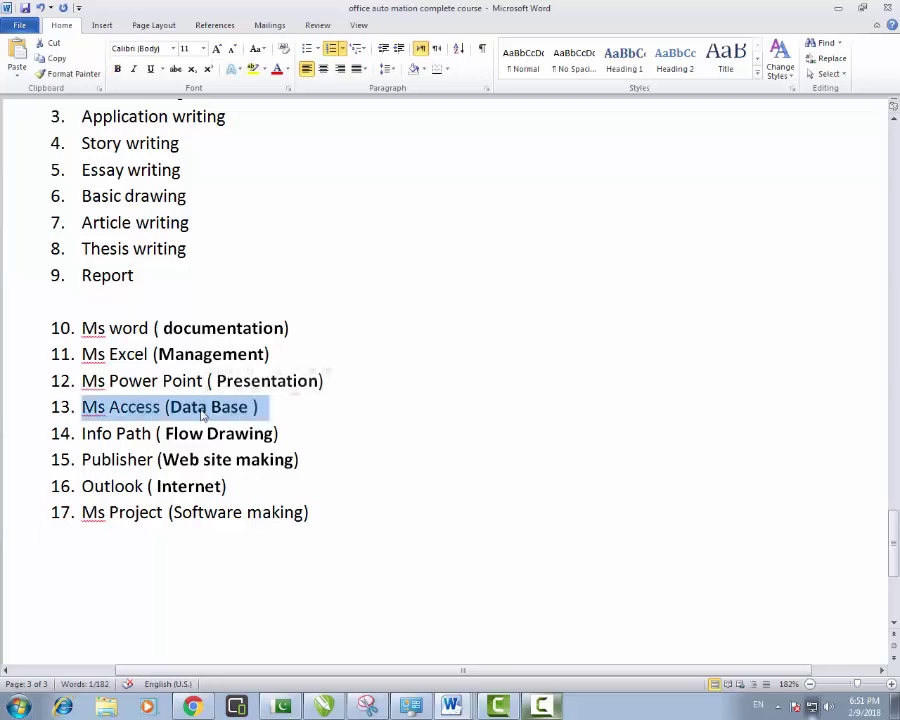
left_click(241, 409)
left_click_drag(241, 412, 97, 338)
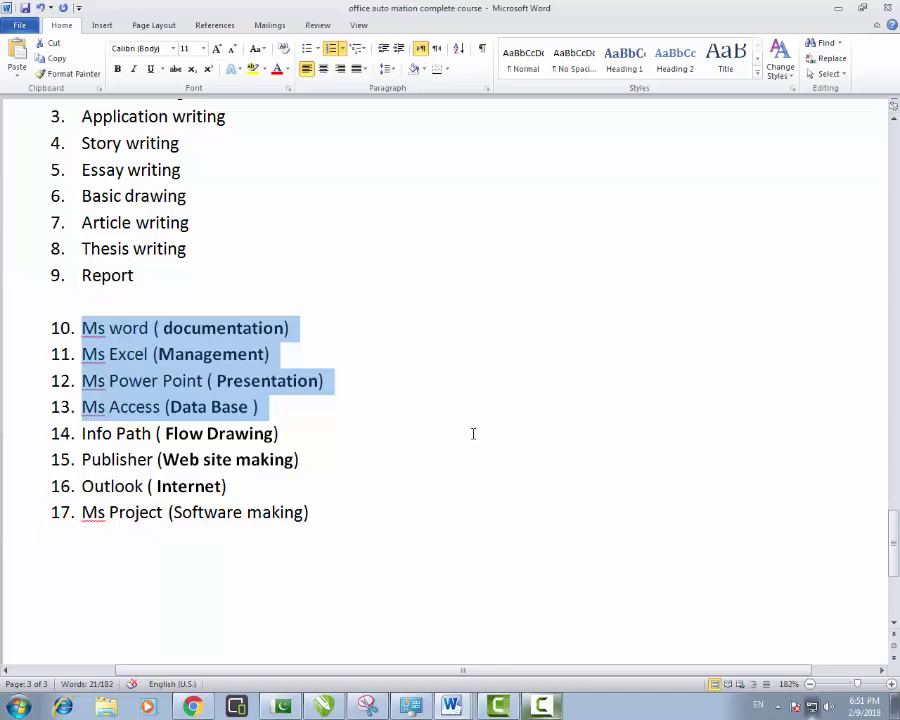
Examine the "Info Path ( Flow Drawing)" entry in the program list.
double_click(127, 440)
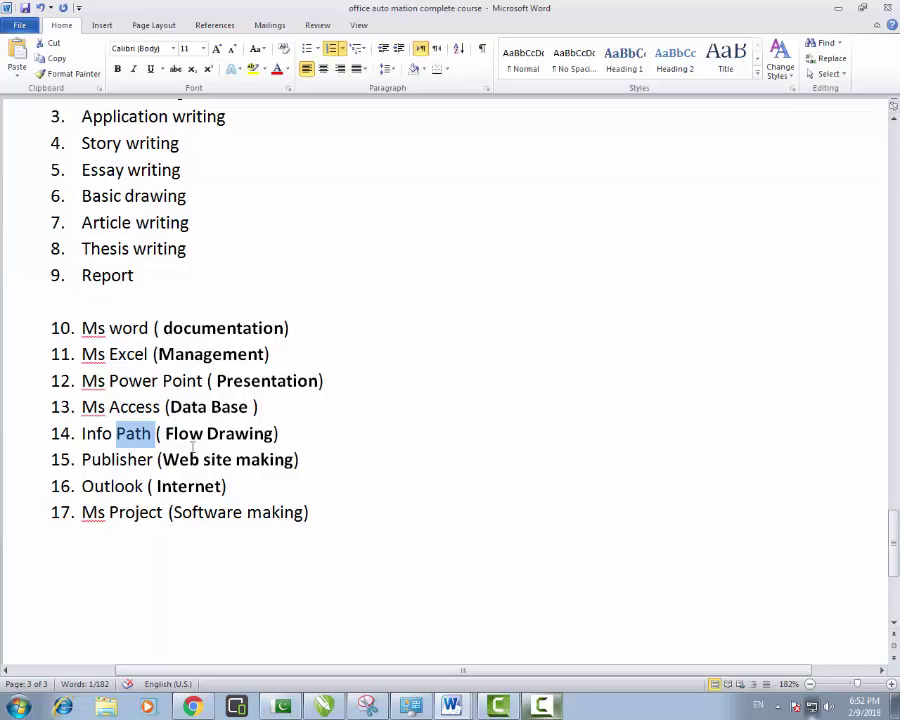
left_click(239, 436)
left_click(166, 437)
left_click_drag(167, 437, 281, 441)
left_click(287, 438)
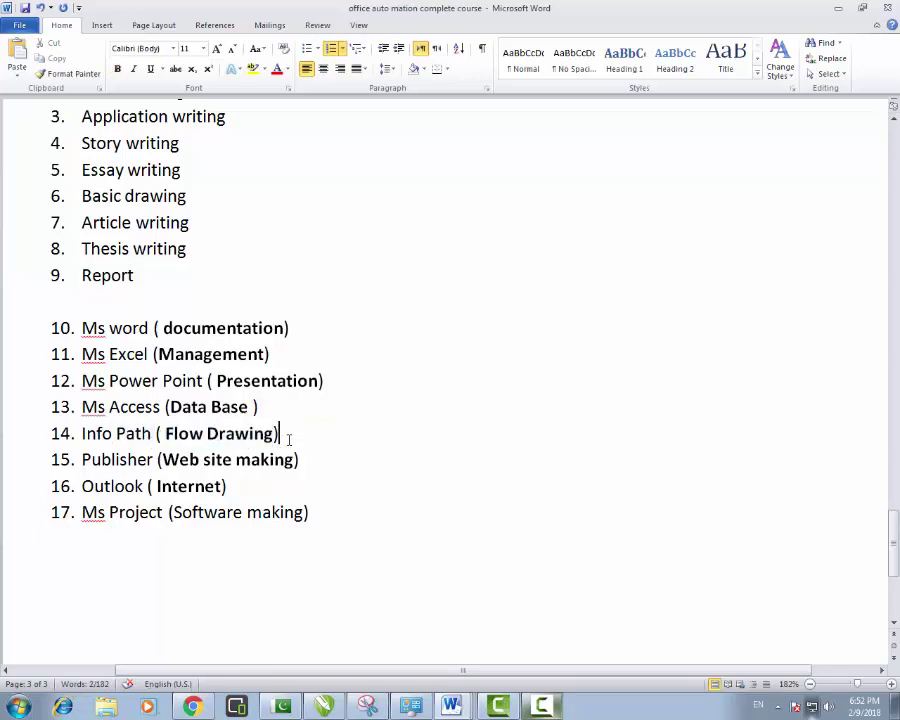
mouse_move(296, 437)
left_mouse_down()
mouse_move(124, 434)
mouse_move(122, 446)
left_mouse_up()
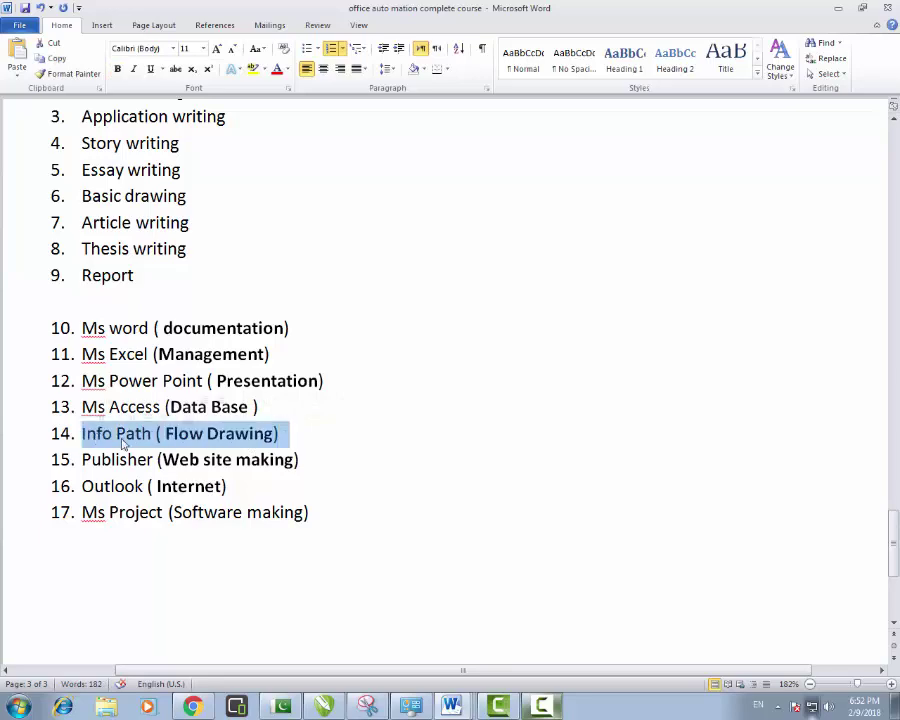
left_click(280, 435)
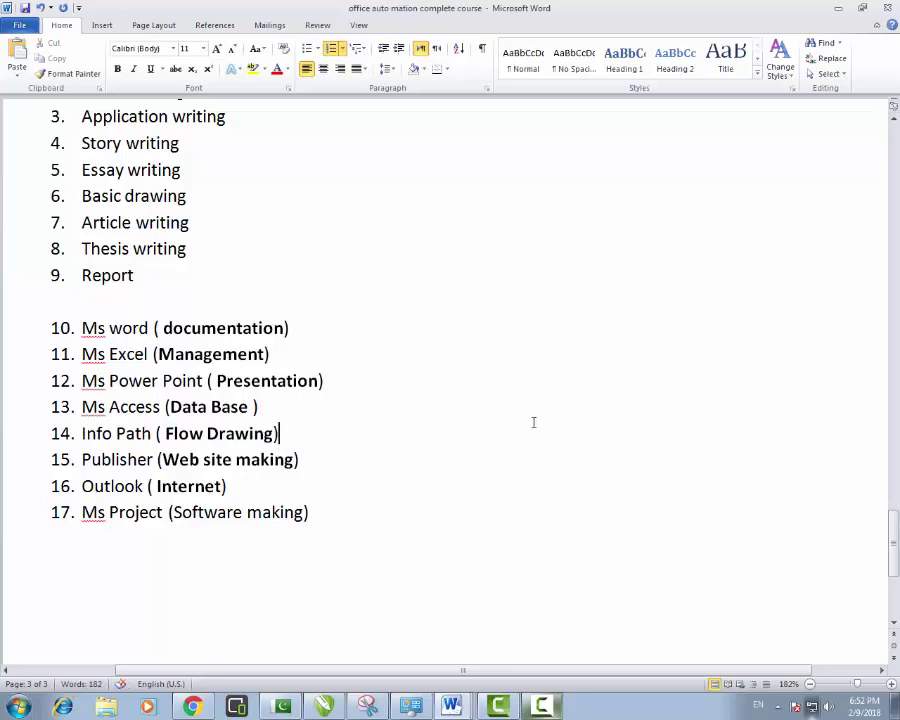
left_click_drag(308, 435, 112, 440)
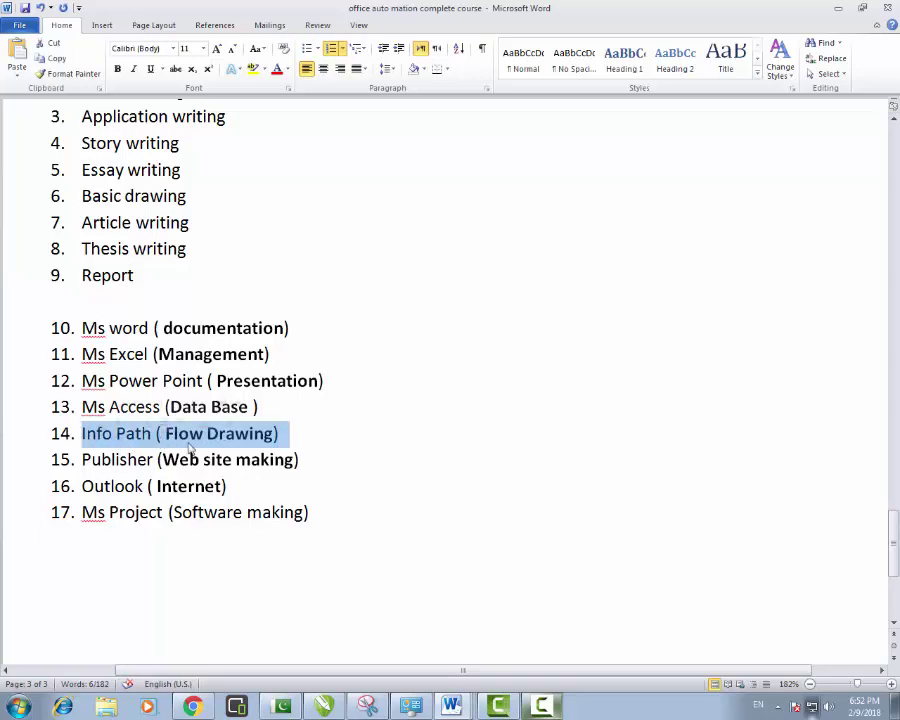
left_click(189, 433)
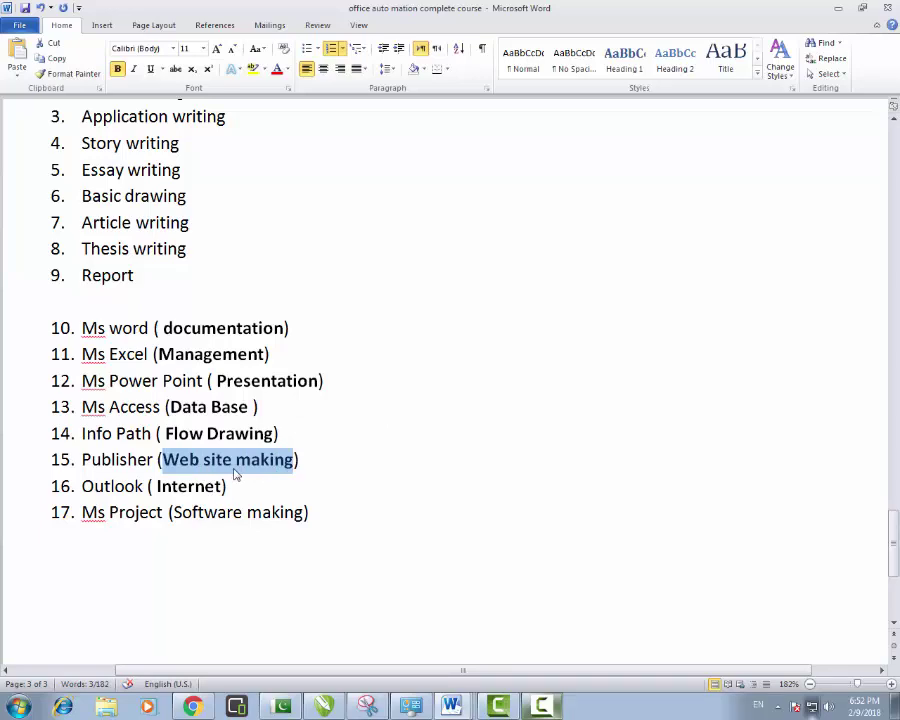
Examine the purposes noted beside the Publisher and Outlook entries, "Web site making" and "Internet".
left_click(234, 460)
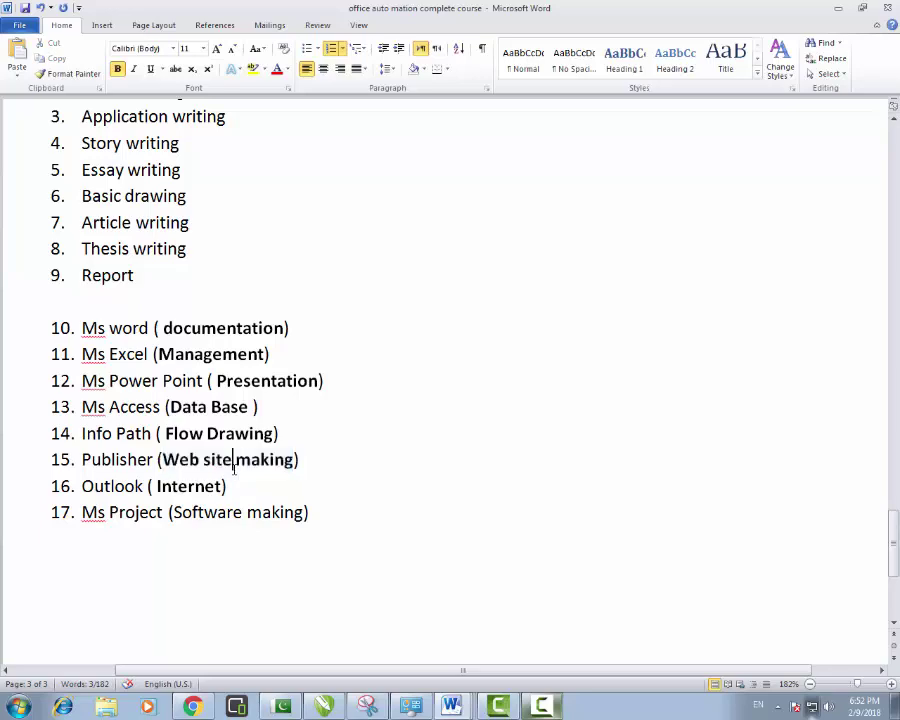
left_click_drag(163, 460, 276, 460)
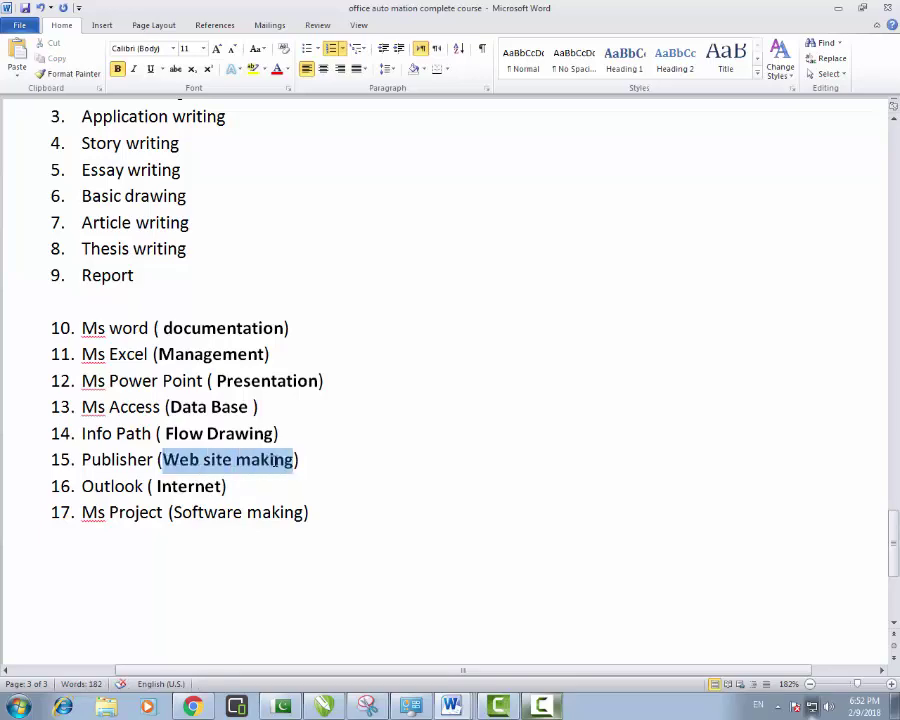
left_click(294, 460)
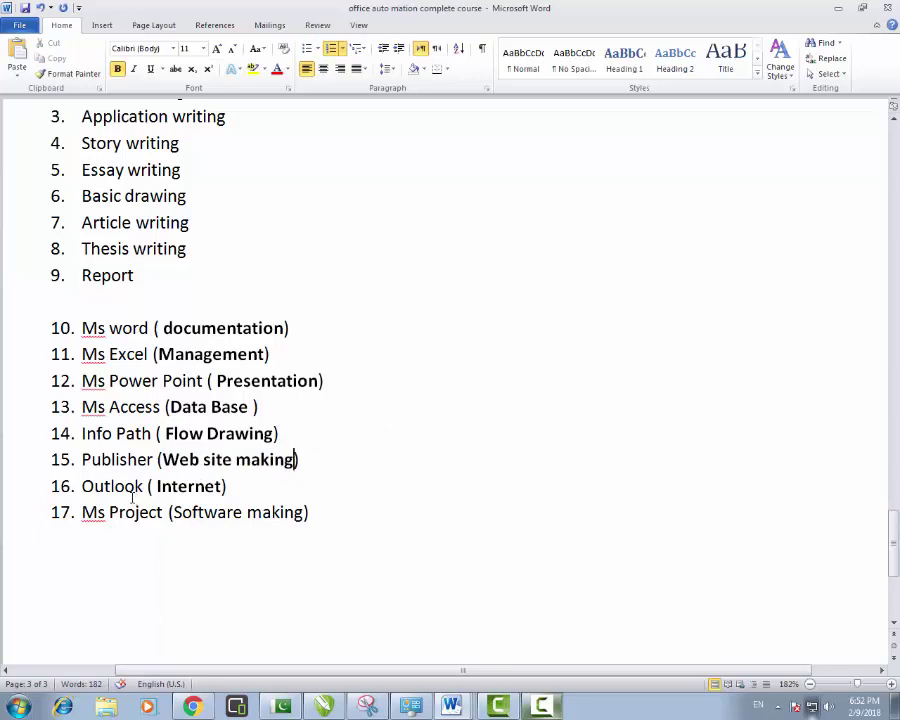
left_click_drag(158, 487, 222, 489)
left_click(270, 494)
Add the unnumbered lines "Start" and "All program" below the "Ms Project" entry at the document's end.
left_click_drag(893, 545, 892, 616)
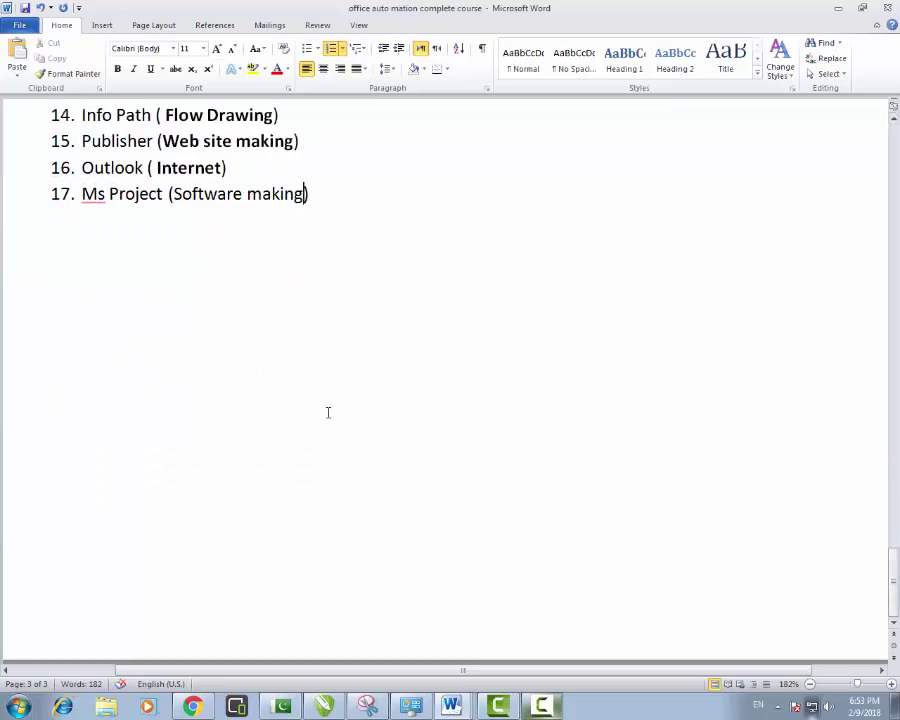
left_click(432, 230)
key("Return")
type("stqar")
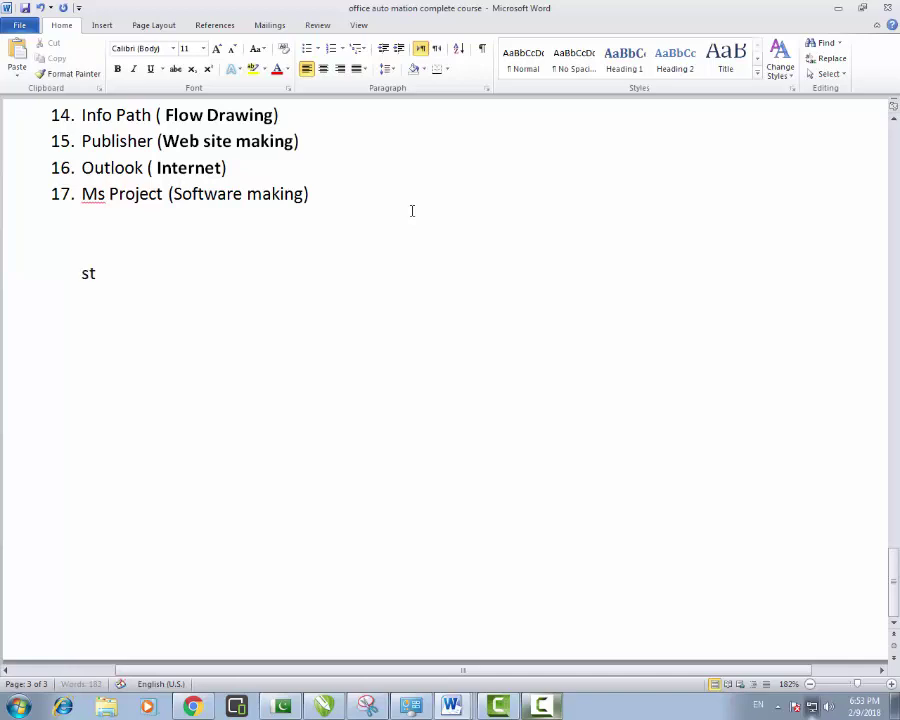
key("BackSpace")
key("BackSpace")
key("BackSpace")
type("art")
key("Return")
type("All prog")
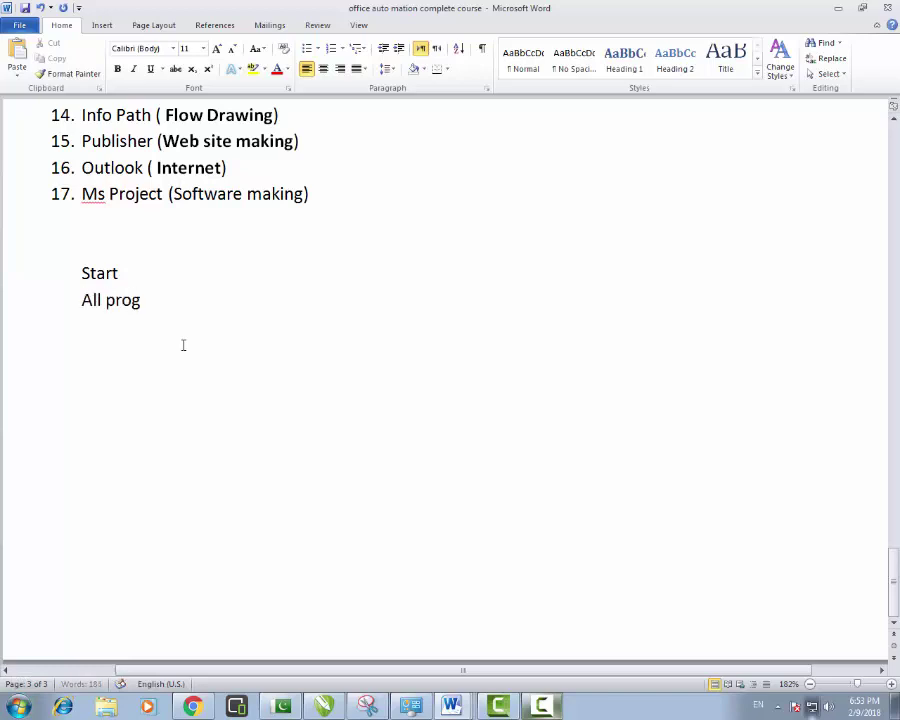
type("ram")
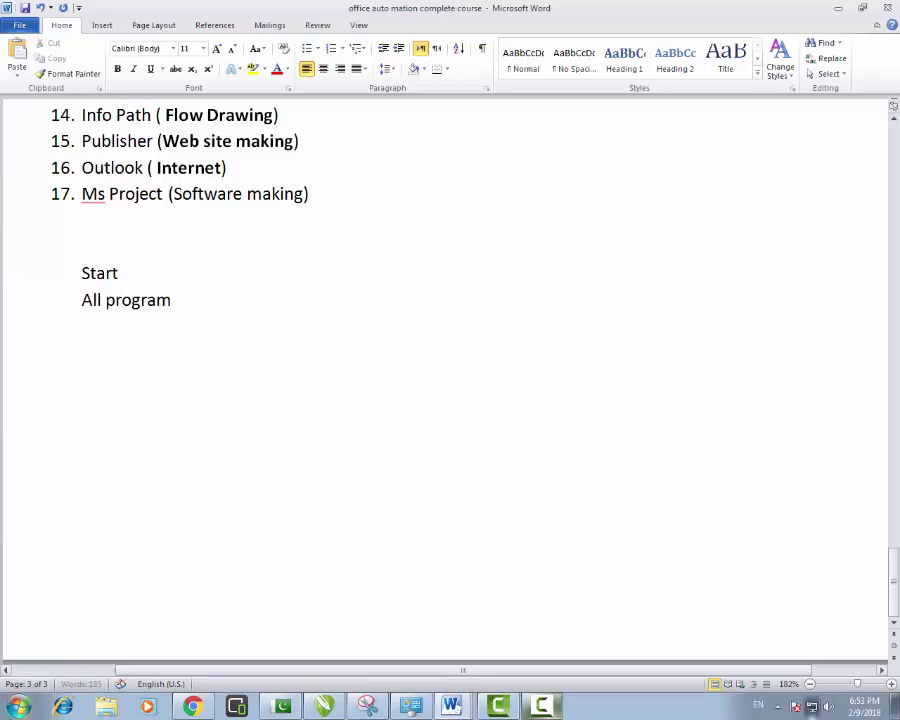
Launch Microsoft Word 2010 from the Microsoft Office folder among all installed programs to start a new blank document.
key("super")
left_click(46, 651)
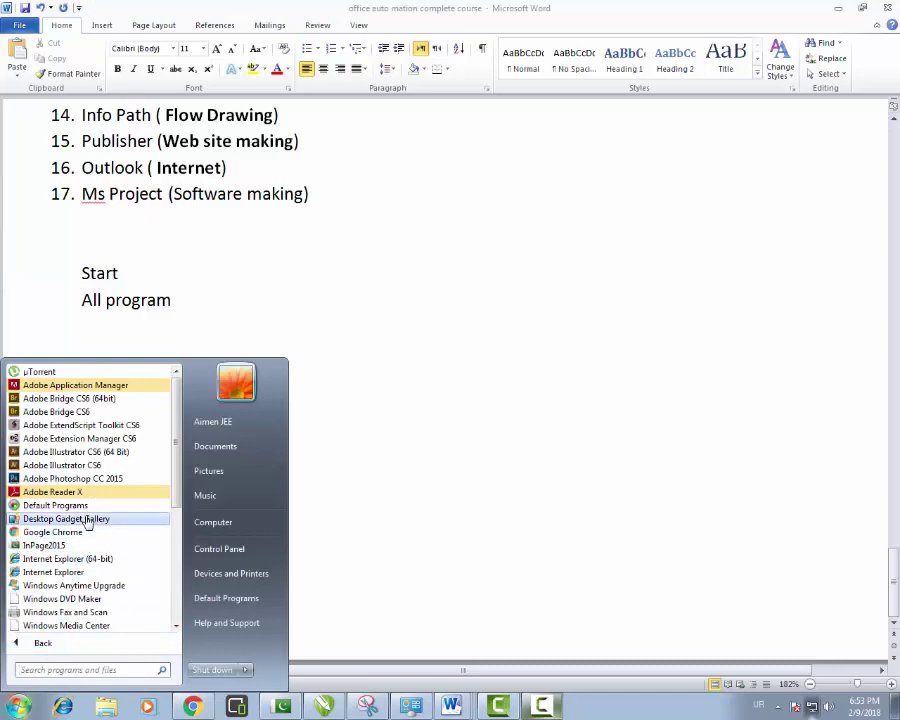
scroll(88, 524, "down", 3)
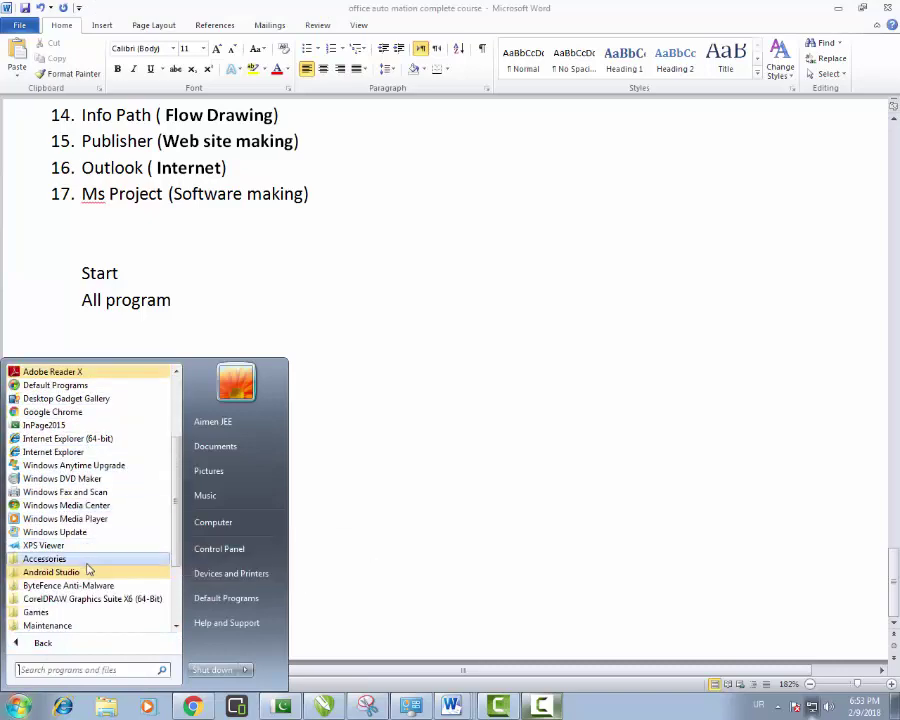
scroll(88, 568, "down", 1)
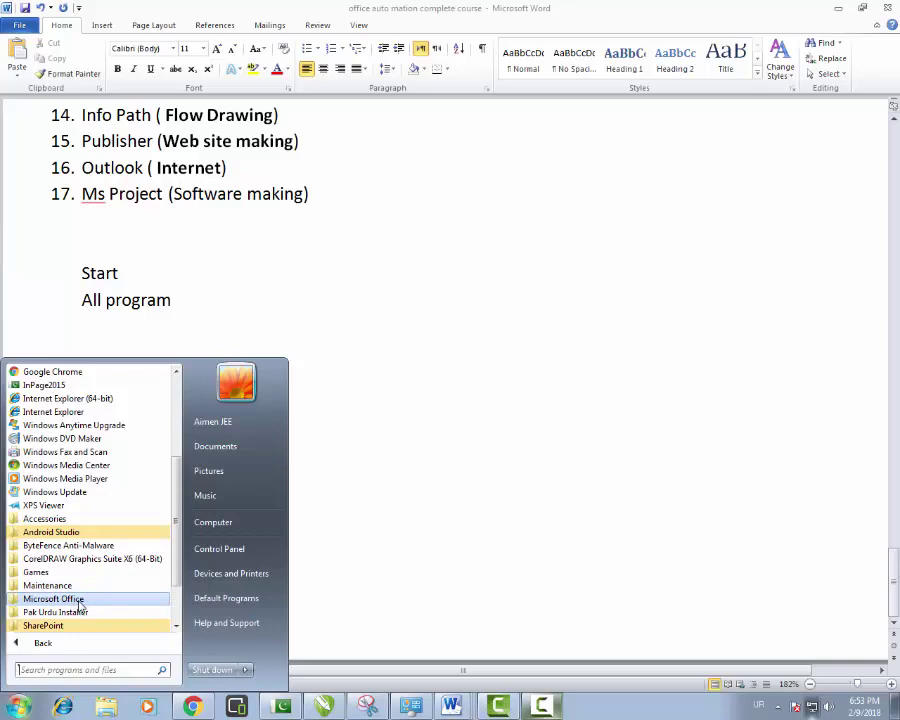
left_click(79, 600)
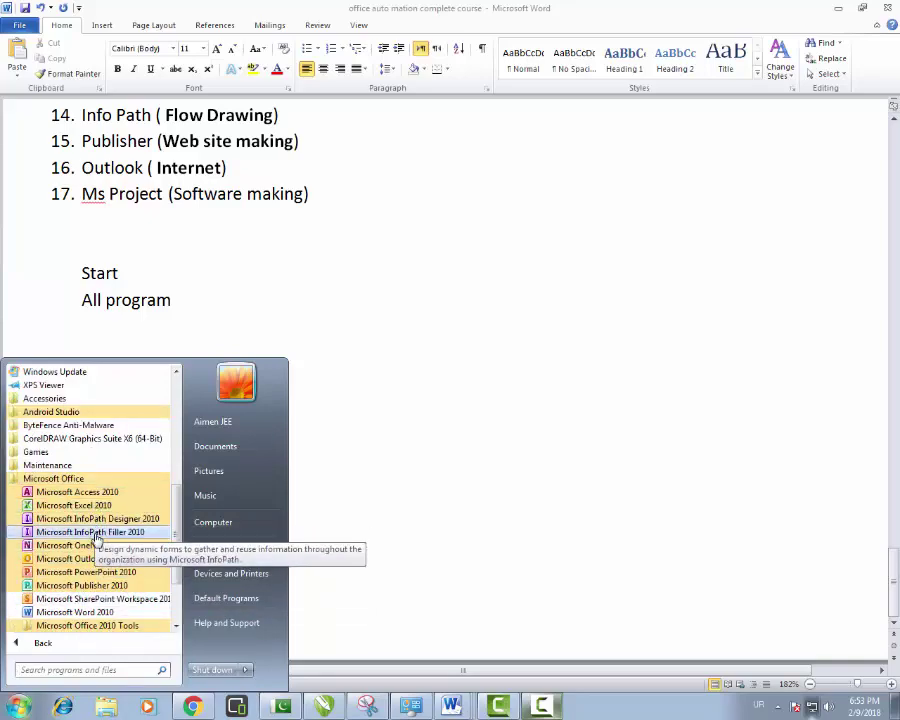
scroll(97, 538, "down", 1)
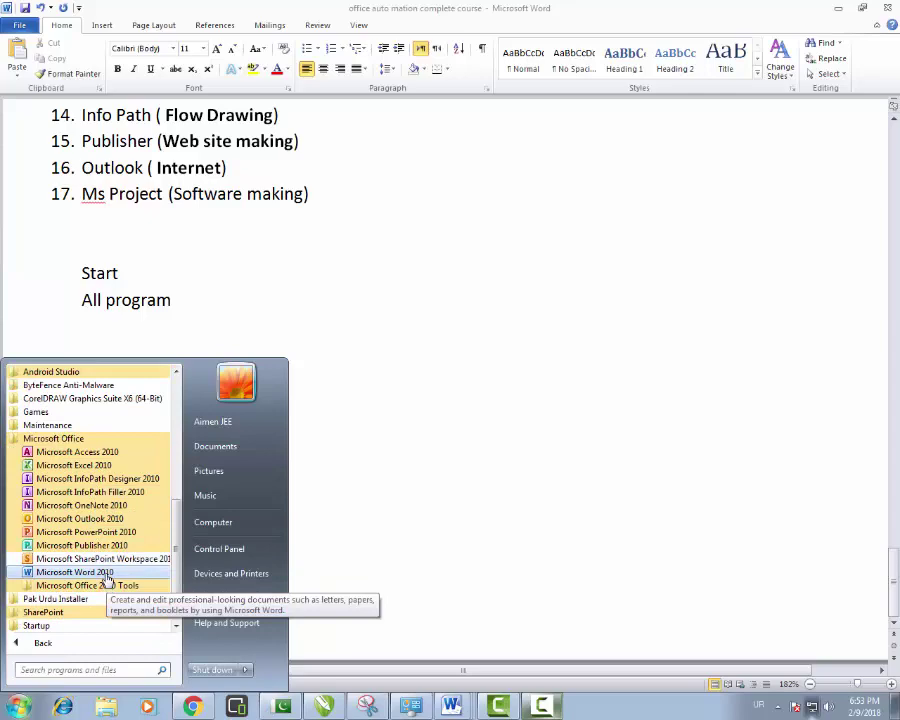
left_click(106, 576)
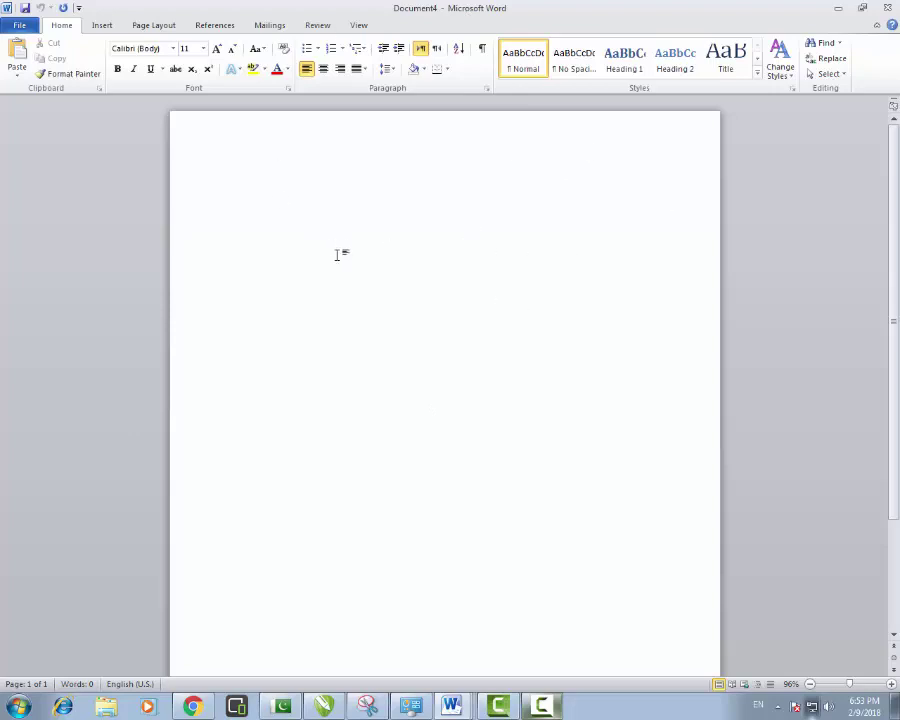
Set the blank document's paper size to Letter, 8.5" x 11", and return to the home formatting commands.
left_click(148, 25)
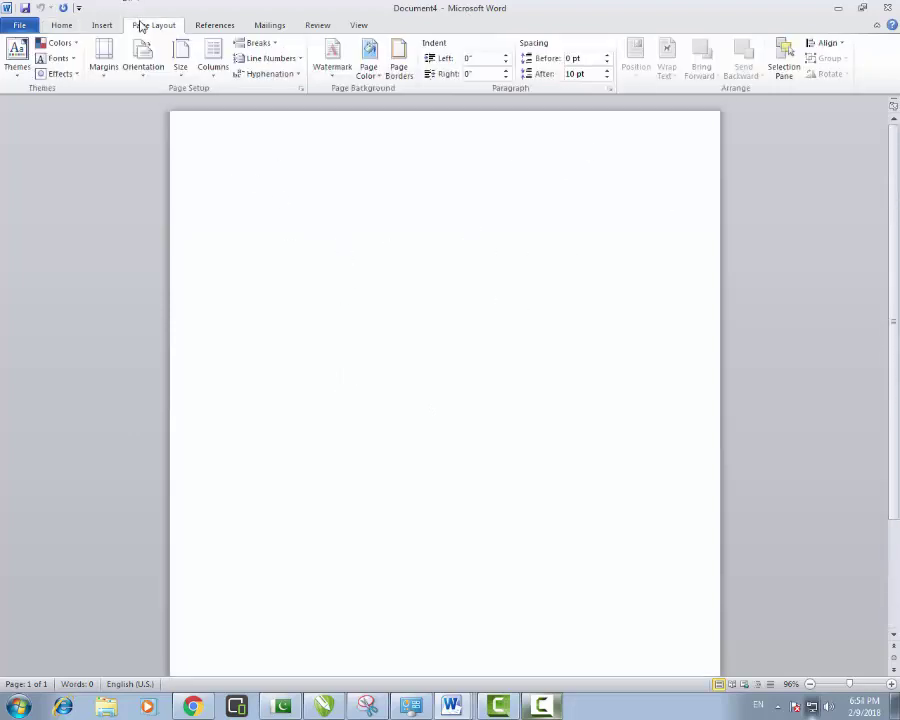
left_click(183, 60)
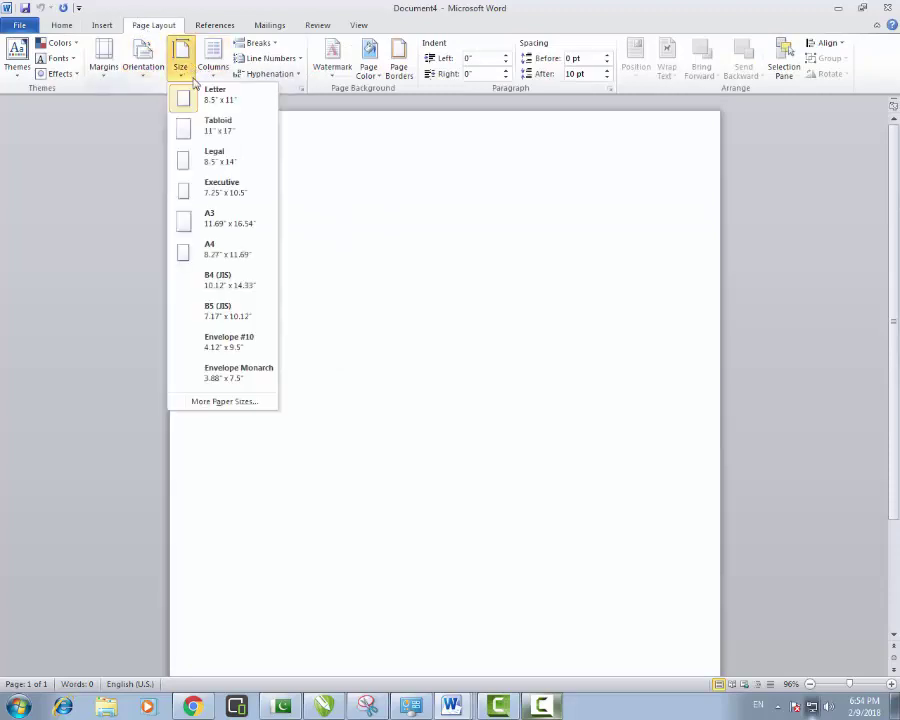
left_click(250, 106)
left_click(72, 27)
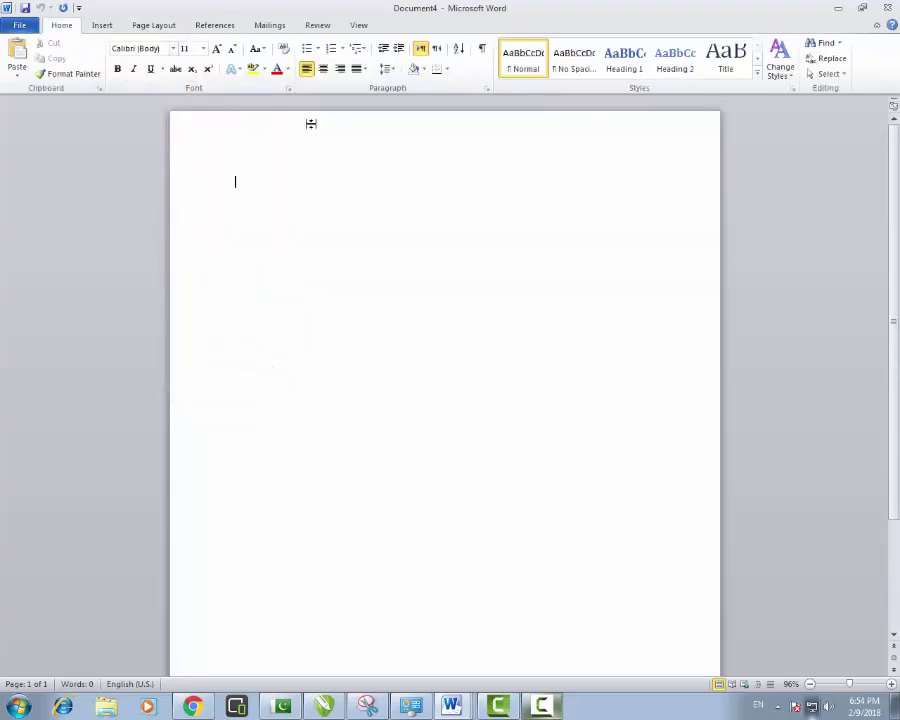